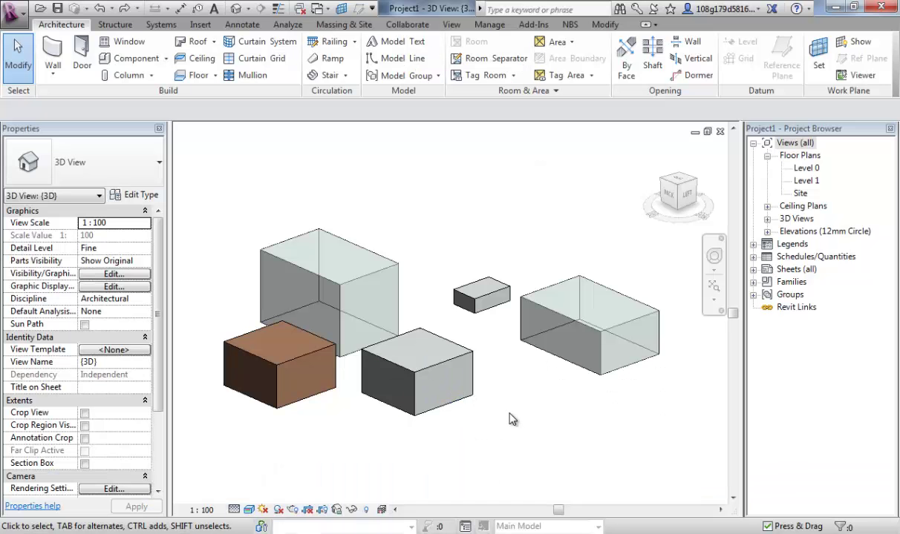
# - Orbit and pan the 3D view to frame all the masses
pyautogui.keyDown('shift'); pyautogui.moveTo(334, 421); pyautogui.dragTo(406, 321, button='middle'); pyautogui.keyUp('shift')
pyautogui.click(330, 251)
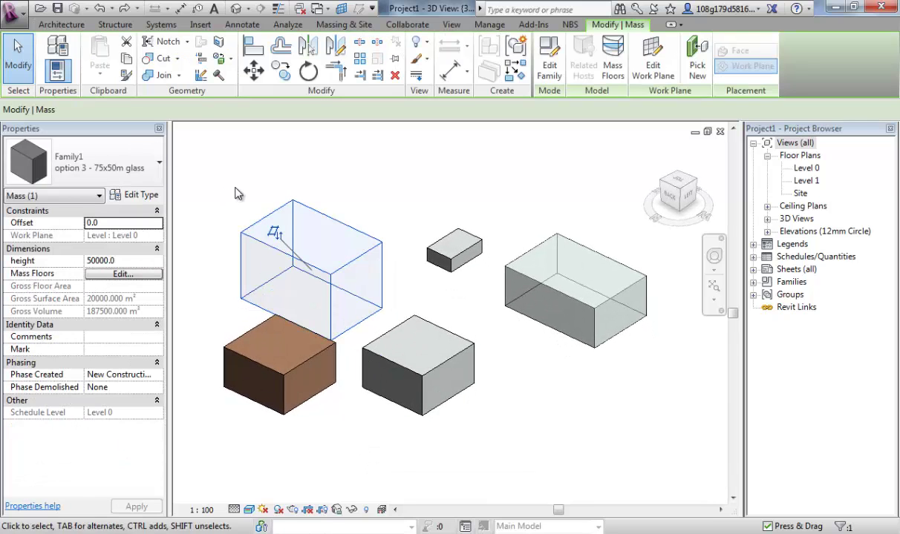
pyautogui.moveTo(330, 184); pyautogui.dragTo(338, 198, button='middle')
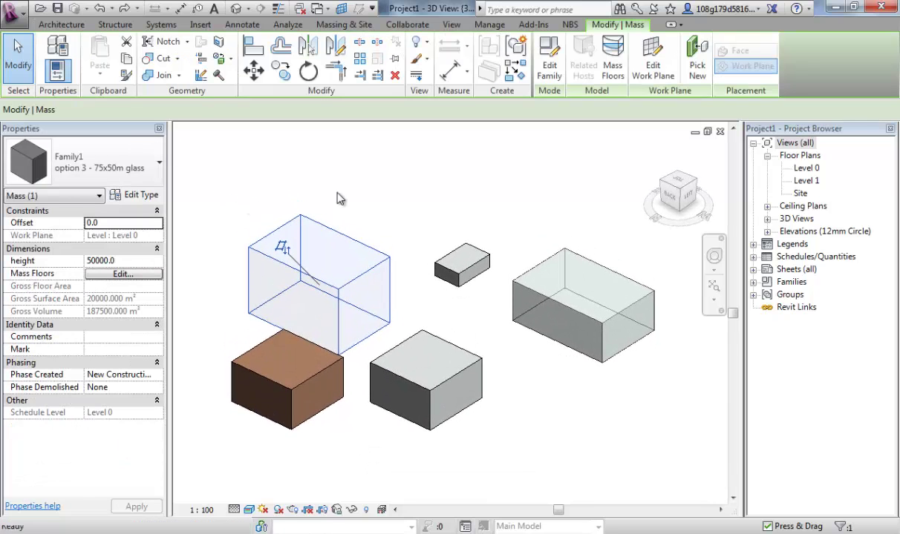
pyautogui.click(391, 210)
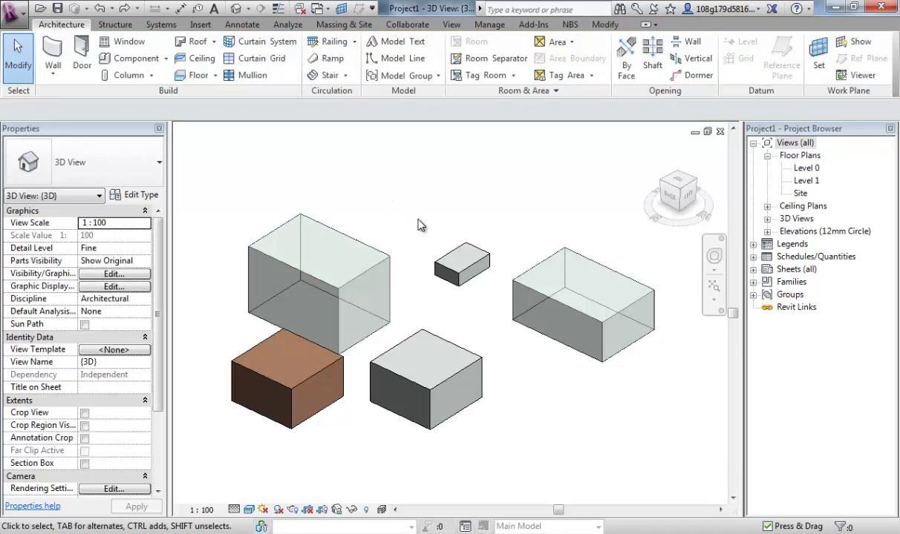
pyautogui.scroll(-2, 417, 225)
pyautogui.moveTo(417, 226); pyautogui.dragTo(426, 270, button='middle')
pyautogui.scroll(3, 376, 229)
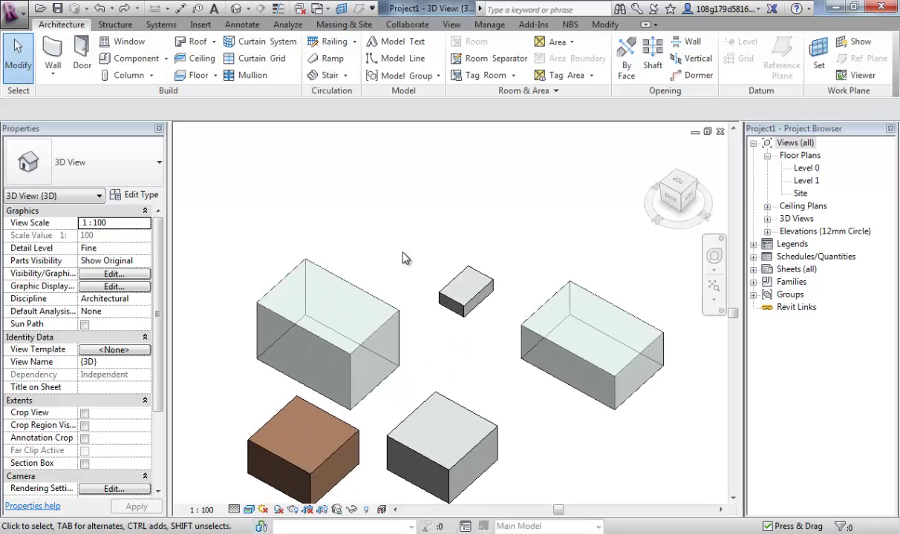
pyautogui.moveTo(377, 229); pyautogui.dragTo(399, 206, button='middle')
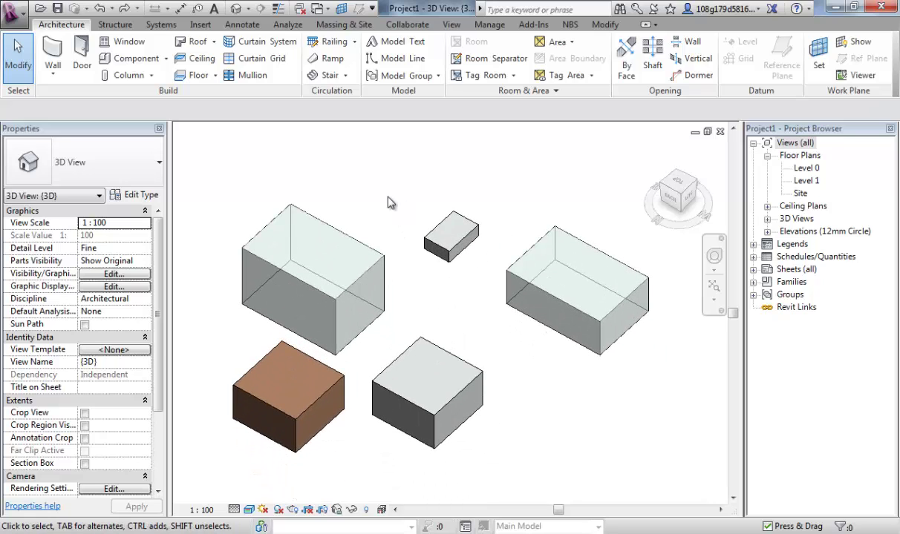
pyautogui.scroll(-1, 390, 200)
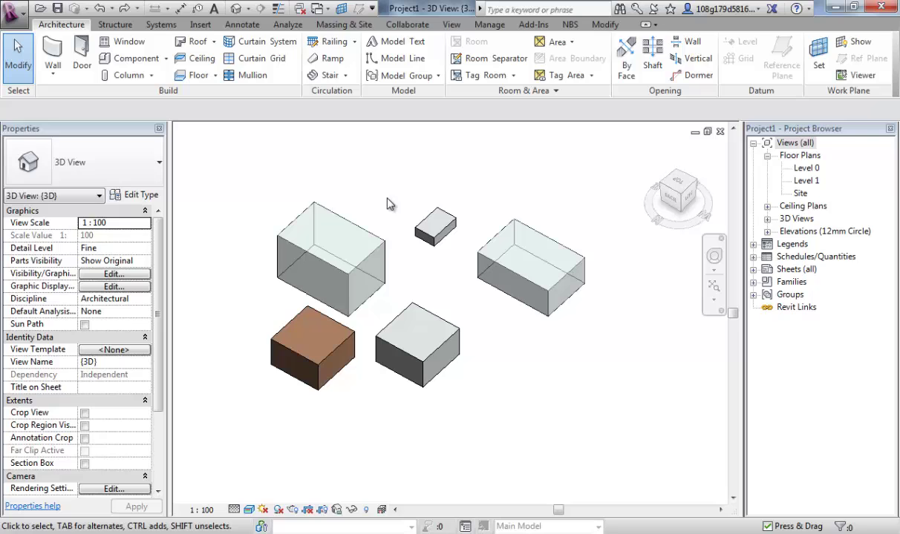
pyautogui.moveTo(390, 201); pyautogui.dragTo(390, 219, button='middle')
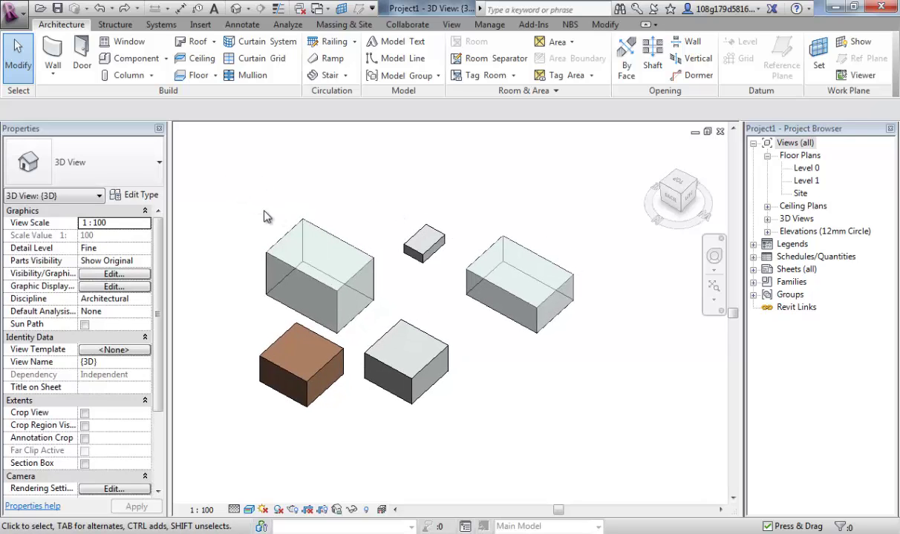
# - Delete the three crossing-selected masses and the brown brick mass
pyautogui.moveTo(593, 194); pyautogui.dragTo(404, 418)
pyautogui.press('Delete')
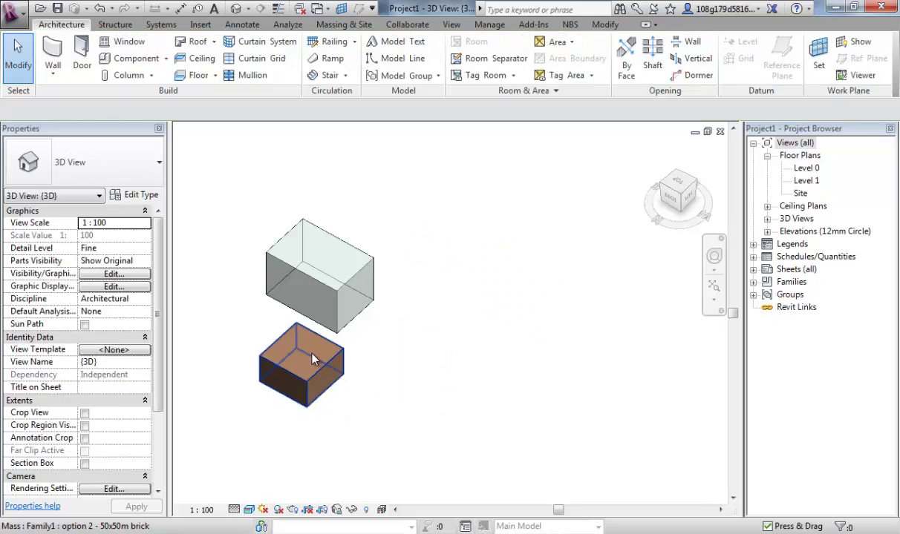
pyautogui.click(296, 335)
pyautogui.press('Delete')
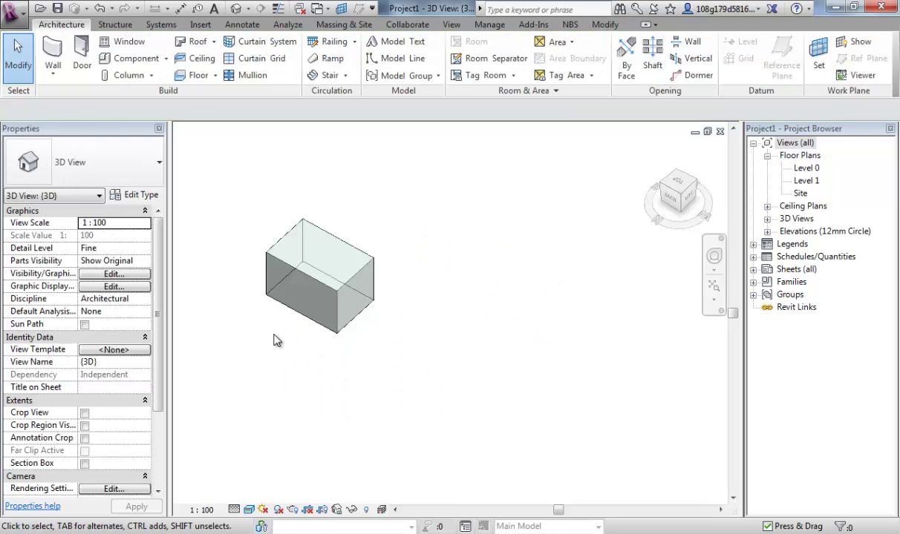
# - Confirm the remaining mass keeps the 'option 3 - 75x50m glass' type
pyautogui.keyDown('shift'); pyautogui.moveTo(295, 350); pyautogui.dragTo(375, 305, button='middle'); pyautogui.keyUp('shift')
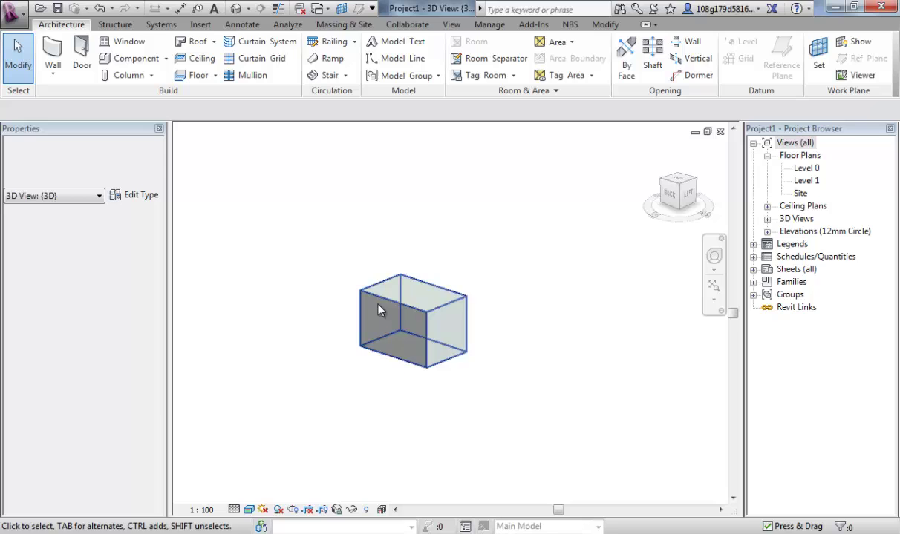
pyautogui.scroll(3, 408, 319)
pyautogui.click(429, 302)
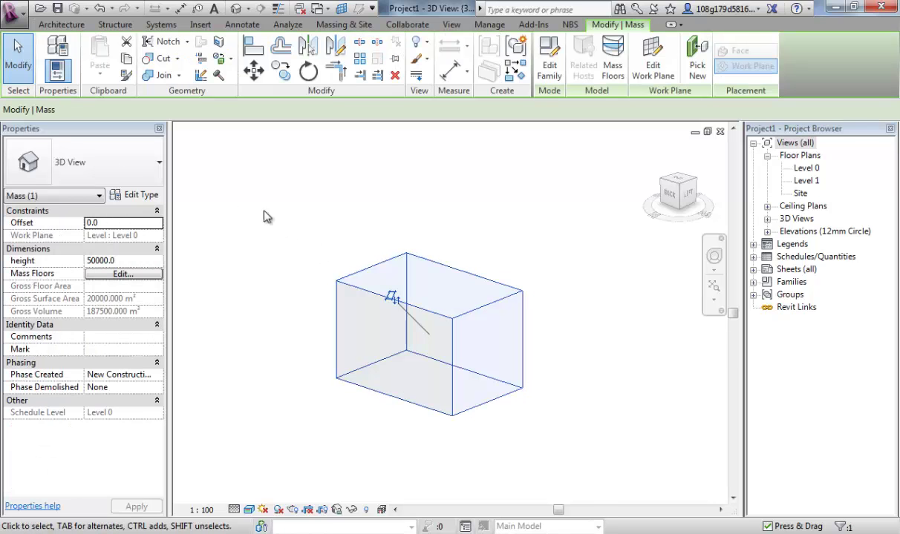
pyautogui.click(156, 162)
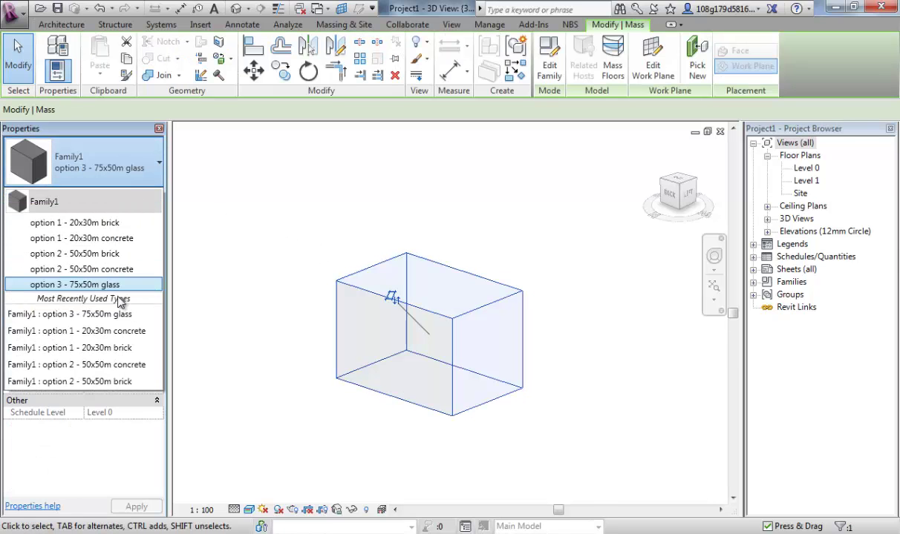
pyautogui.moveTo(86, 292)
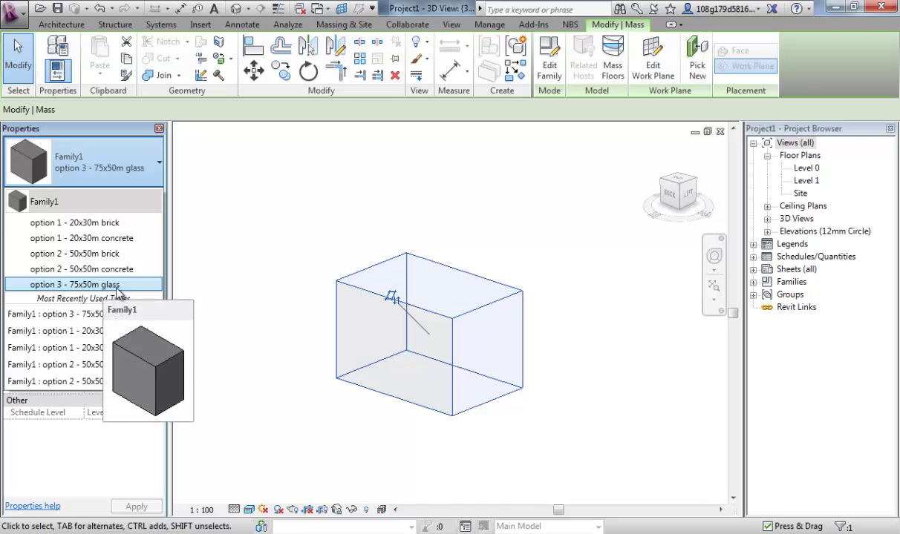
pyautogui.click(86, 293)
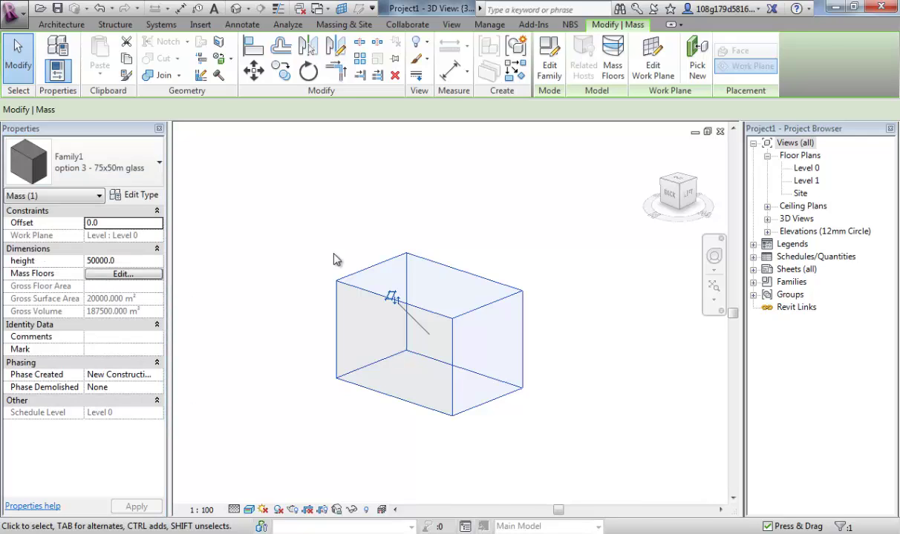
pyautogui.click(312, 241)
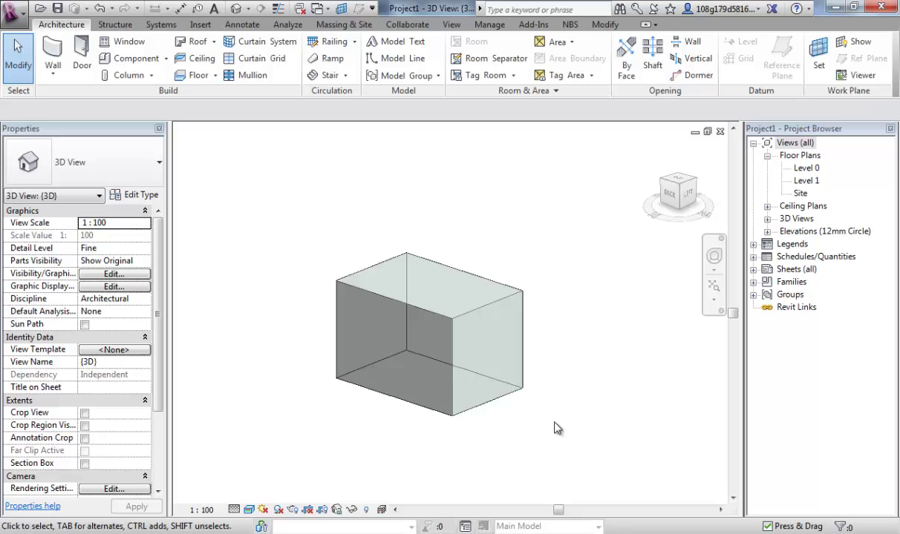
pyautogui.scroll(1, 455, 396)
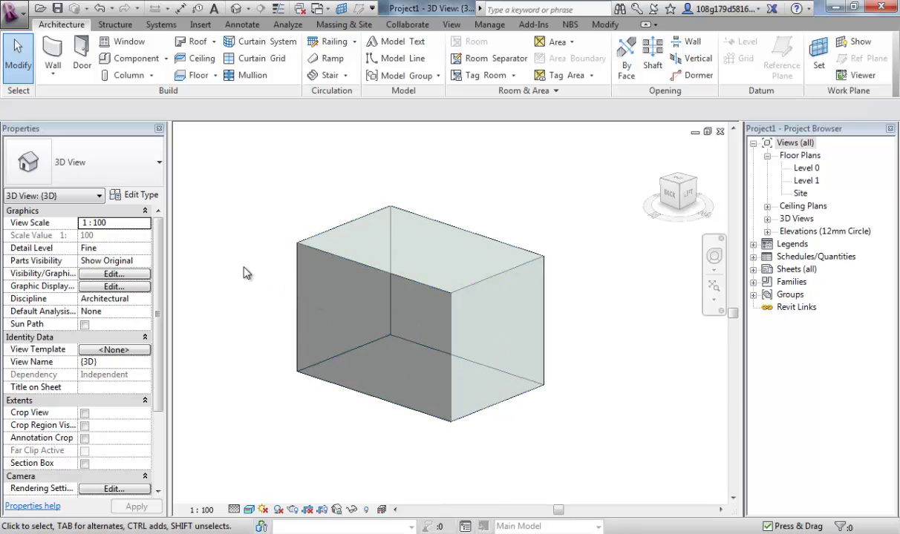
pyautogui.moveTo(262, 283)
pyautogui.keyDown('shift'); pyautogui.mouseDown(button='middle')
pyautogui.moveTo(275, 288)
pyautogui.moveTo(247, 267)
pyautogui.moveTo(290, 290)
pyautogui.moveTo(261, 265)
pyautogui.mouseUp(button='middle'); pyautogui.keyUp('shift')
pyautogui.scroll(2, 297, 286)
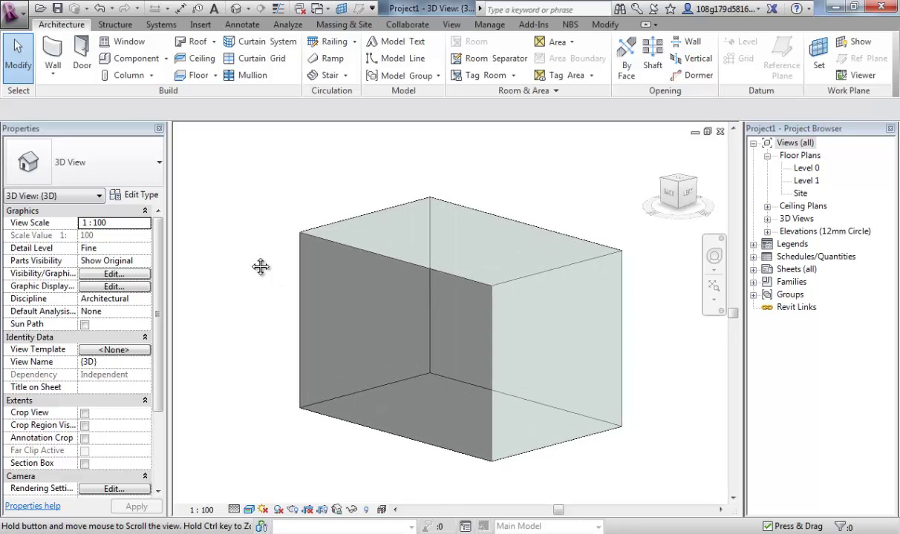
pyautogui.scroll(-1, 261, 265)
pyautogui.scroll(-1, 516, 345)
pyautogui.moveTo(516, 345); pyautogui.dragTo(447, 328, button='middle')
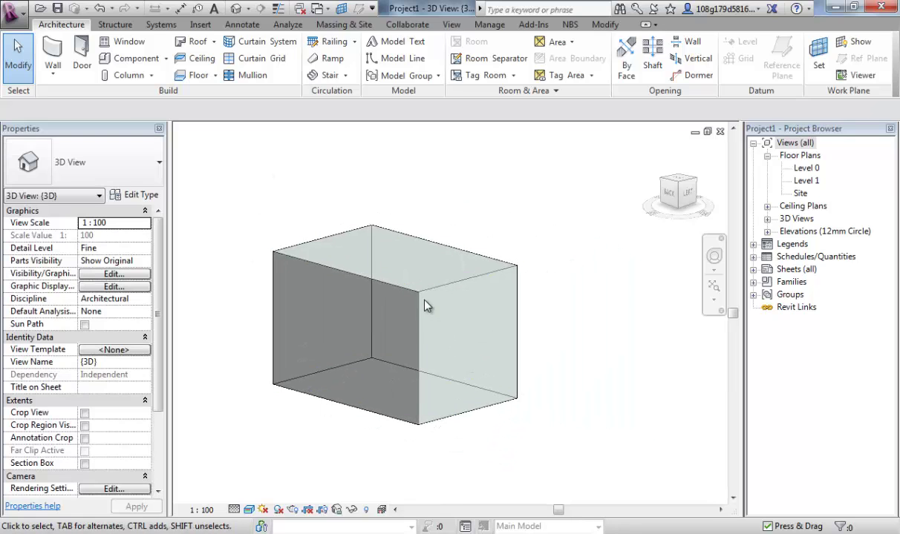
# - Change the glass mass's height in Properties to 40000, then deselect it
pyautogui.click(396, 278)
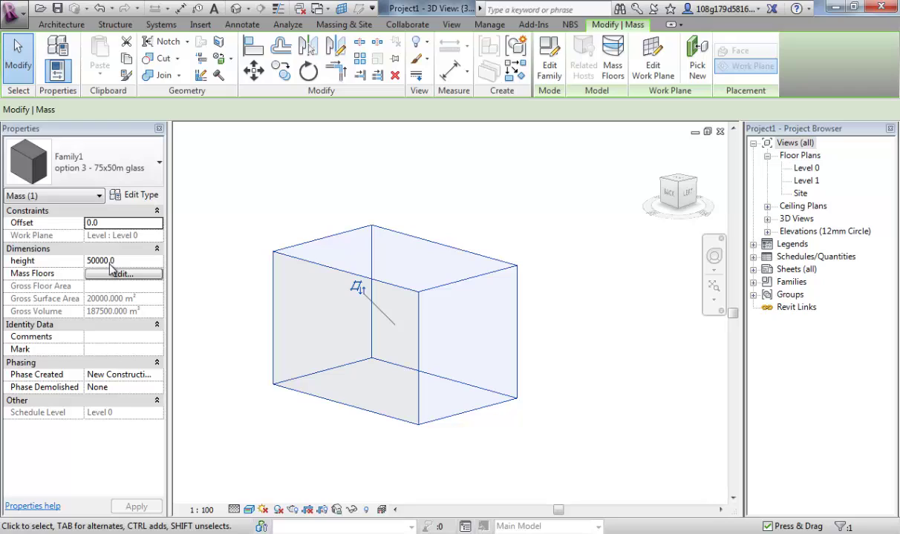
pyautogui.moveTo(119, 262); pyautogui.dragTo(78, 265)
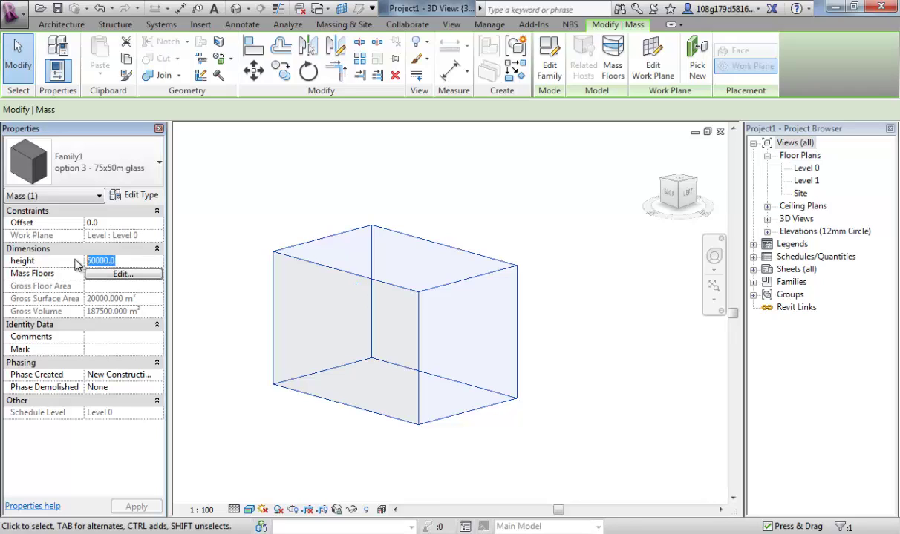
pyautogui.write('40000')
pyautogui.press('Return')
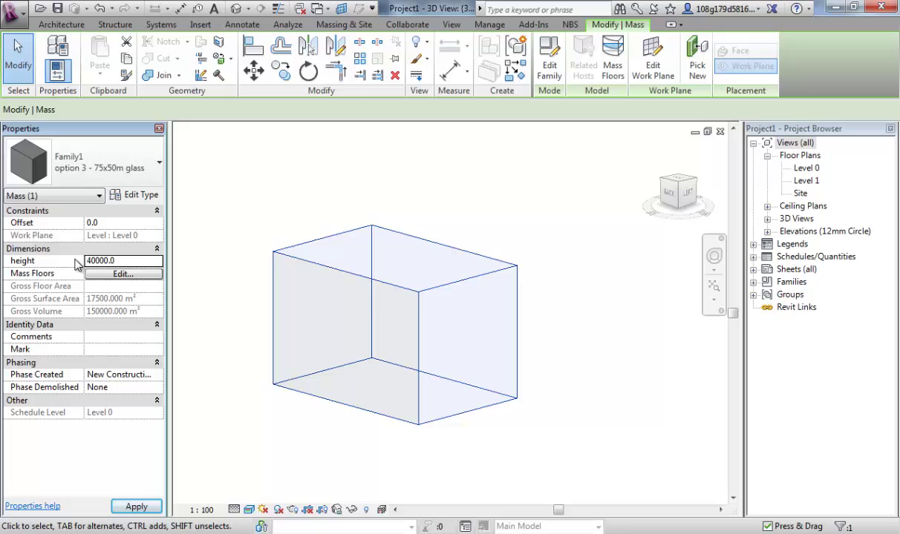
pyautogui.click(235, 210)
pyautogui.moveTo(235, 209); pyautogui.dragTo(273, 223, button='middle')
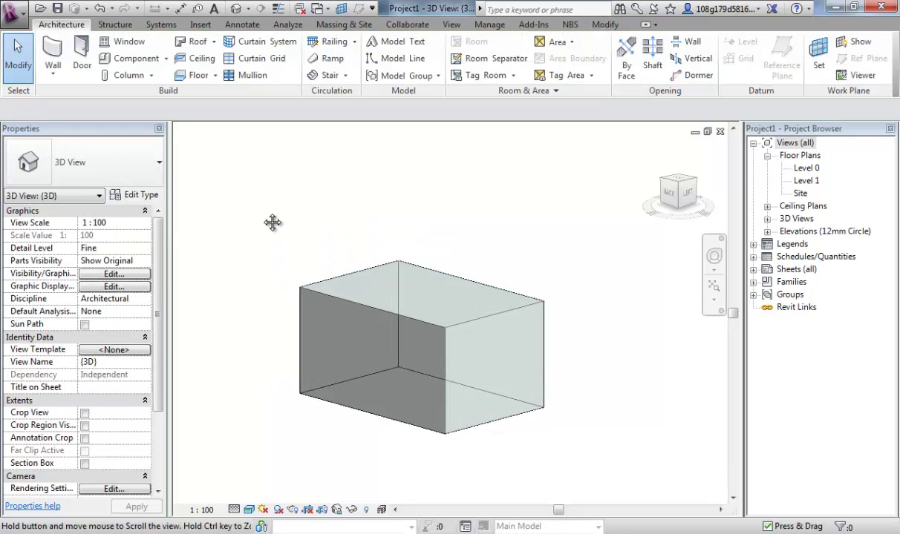
pyautogui.moveTo(376, 261); pyautogui.dragTo(502, 256, button='middle')
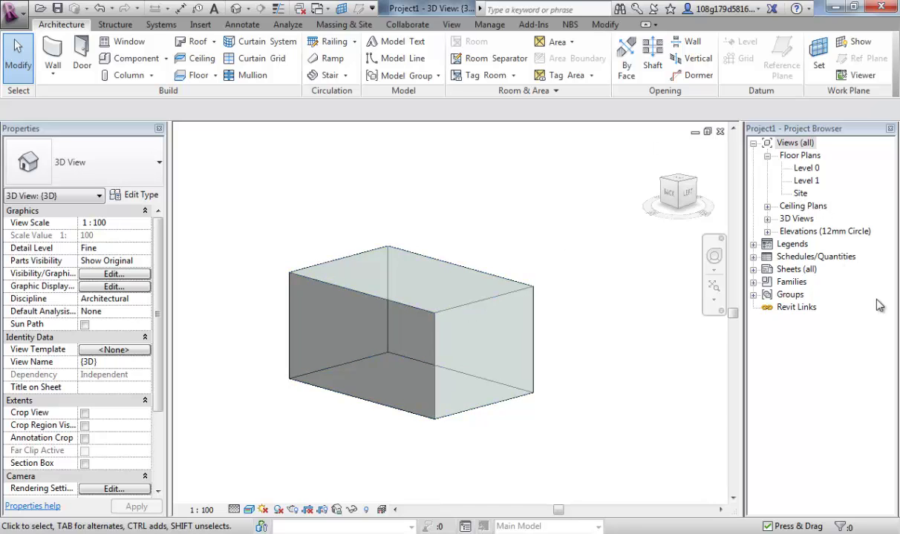
# - Open the North elevation and frame the Level 0 and Level 1 markers
pyautogui.click(766, 231)
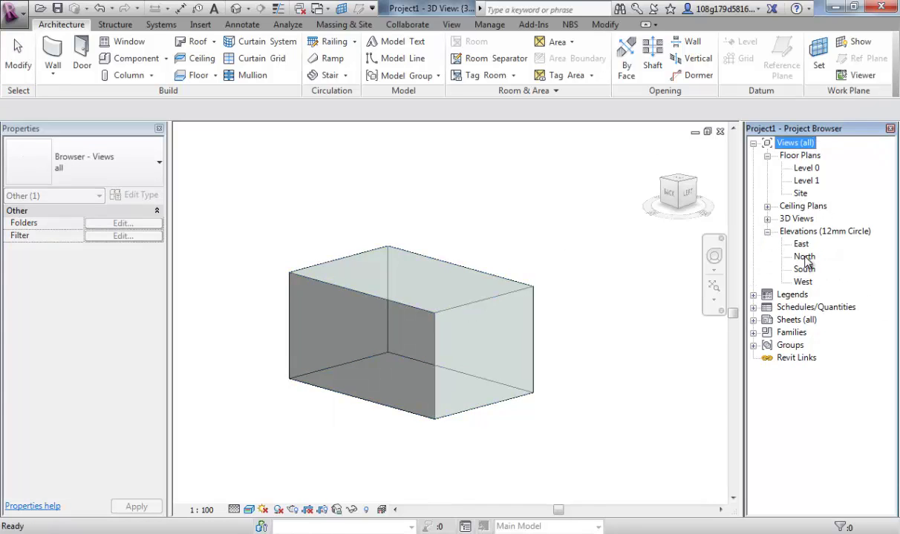
pyautogui.doubleClick(804, 257)
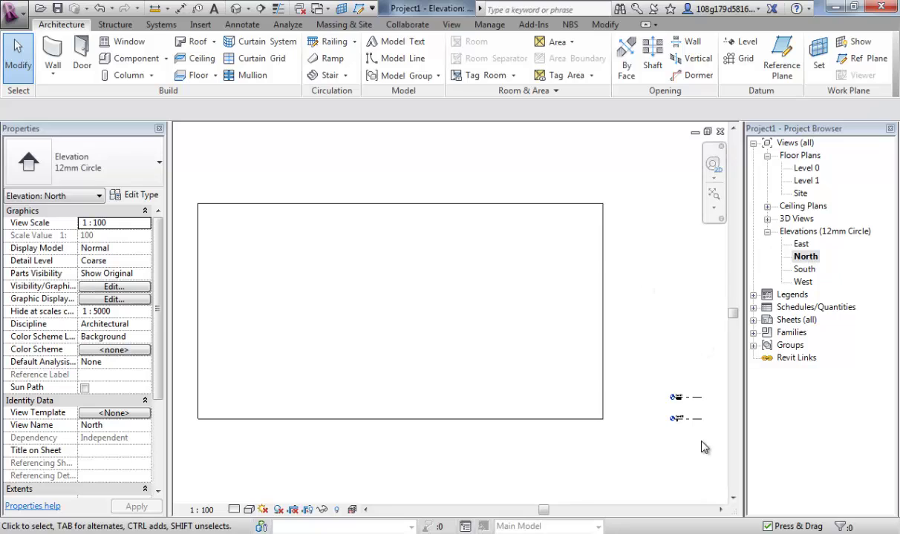
pyautogui.scroll(3, 703, 447)
pyautogui.moveTo(697, 420); pyautogui.dragTo(473, 370, button='middle')
pyautogui.scroll(2, 470, 341)
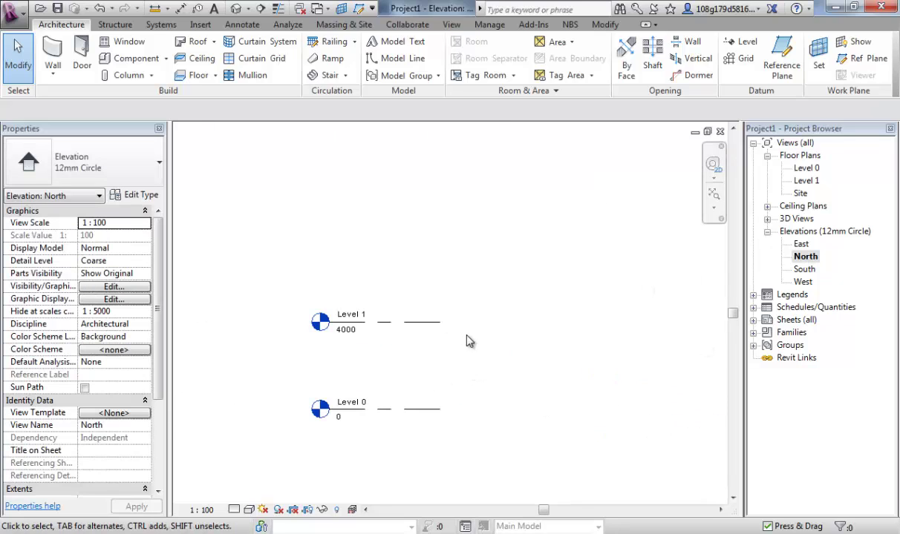
pyautogui.scroll(-5, 415, 321)
pyautogui.moveTo(418, 322); pyautogui.dragTo(520, 371, button='middle')
pyautogui.scroll(4, 519, 371)
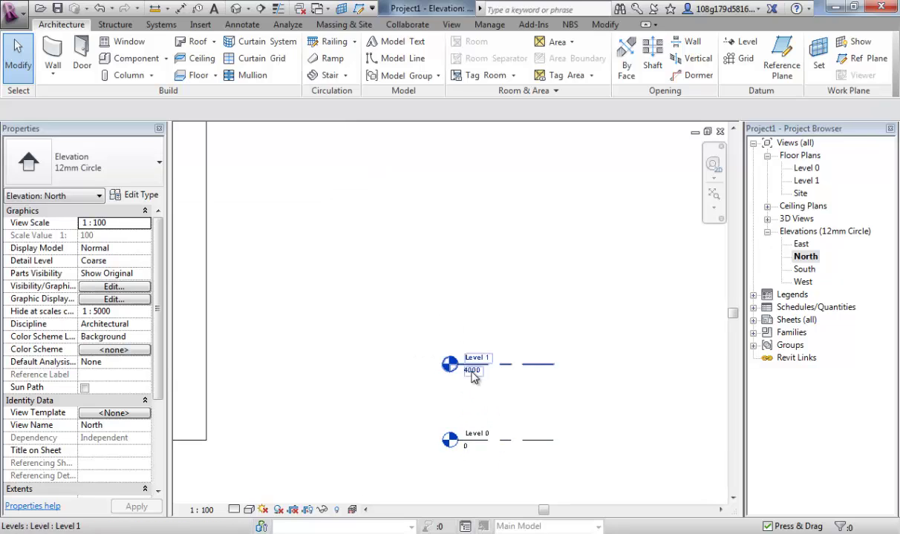
pyautogui.scroll(-4, 473, 377)
pyautogui.moveTo(471, 322); pyautogui.dragTo(549, 336, button='middle')
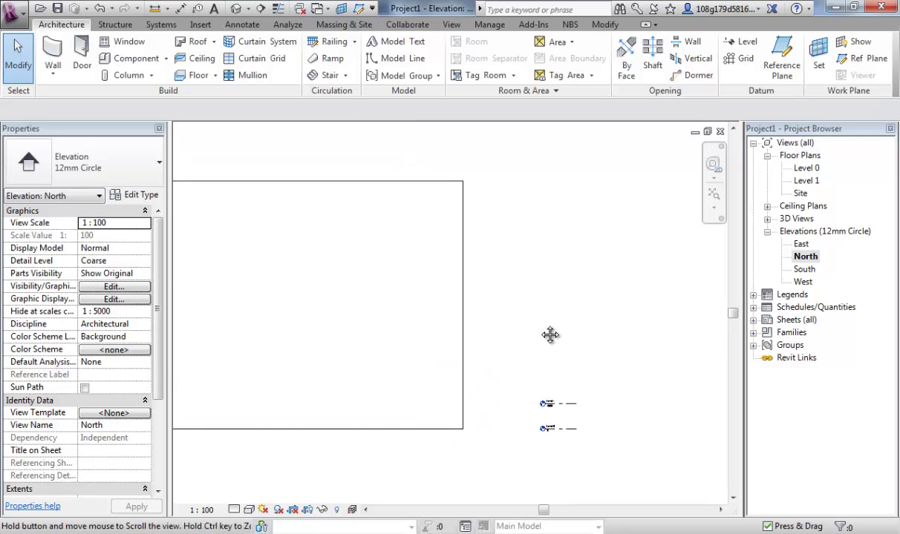
pyautogui.scroll(2, 633, 410)
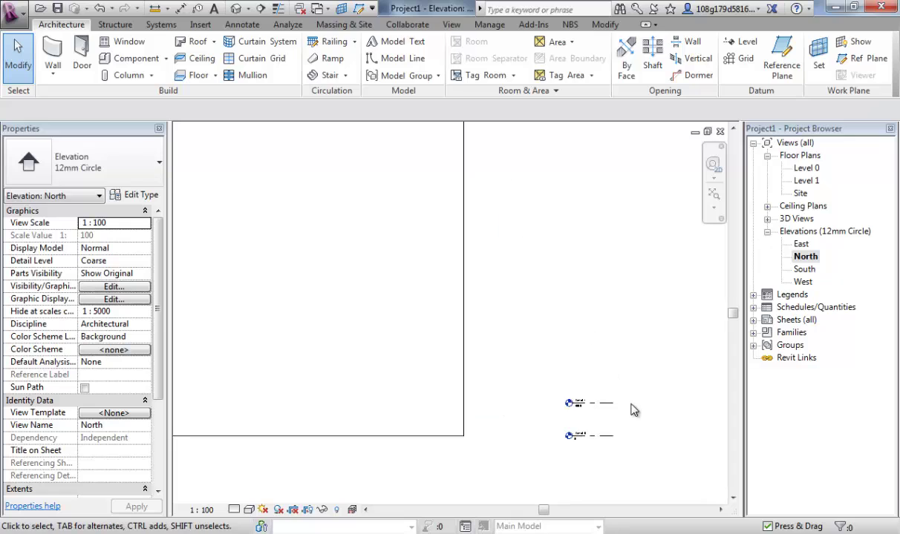
pyautogui.moveTo(634, 398); pyautogui.dragTo(522, 416, button='middle')
pyautogui.scroll(2, 523, 417)
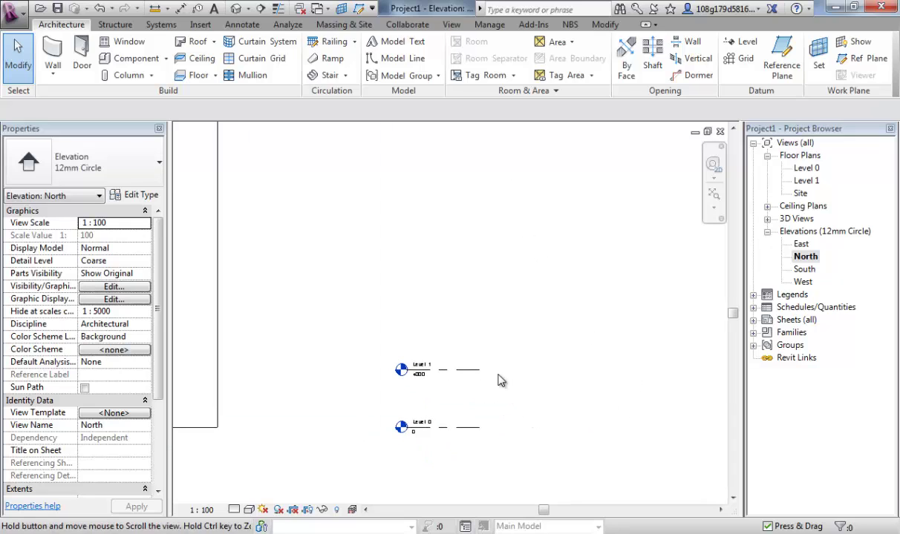
pyautogui.moveTo(525, 356); pyautogui.dragTo(475, 324, button='middle')
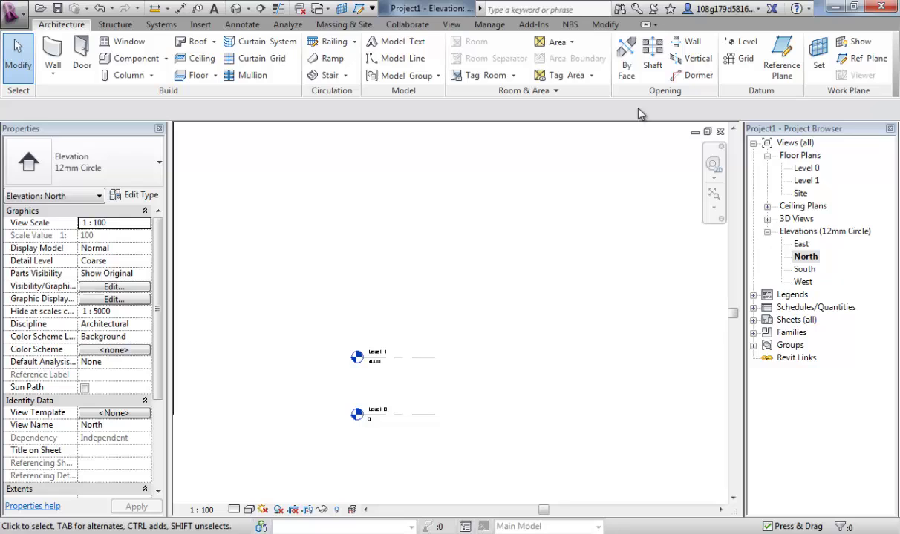
# - Start the Level tool in Pick Lines mode with a 4000 offset
pyautogui.click(738, 45)
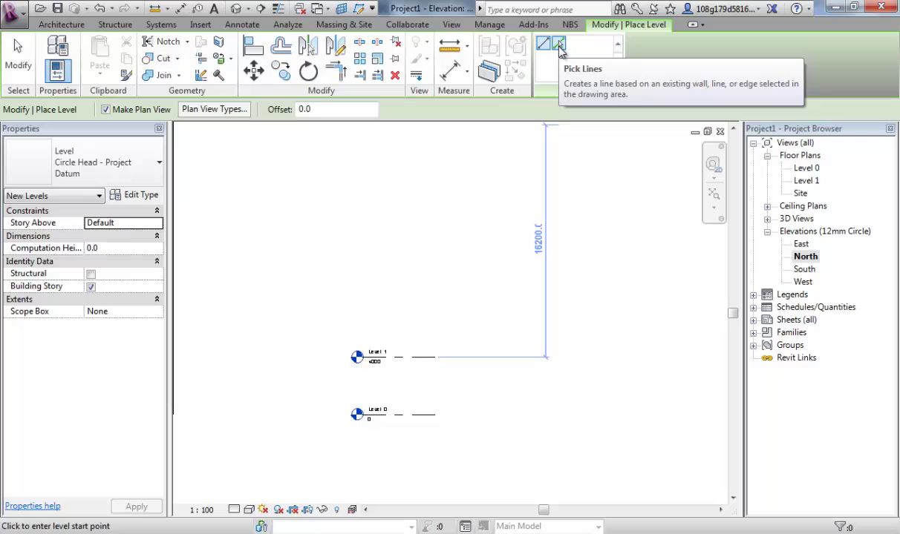
pyautogui.click(561, 46)
pyautogui.click(316, 109)
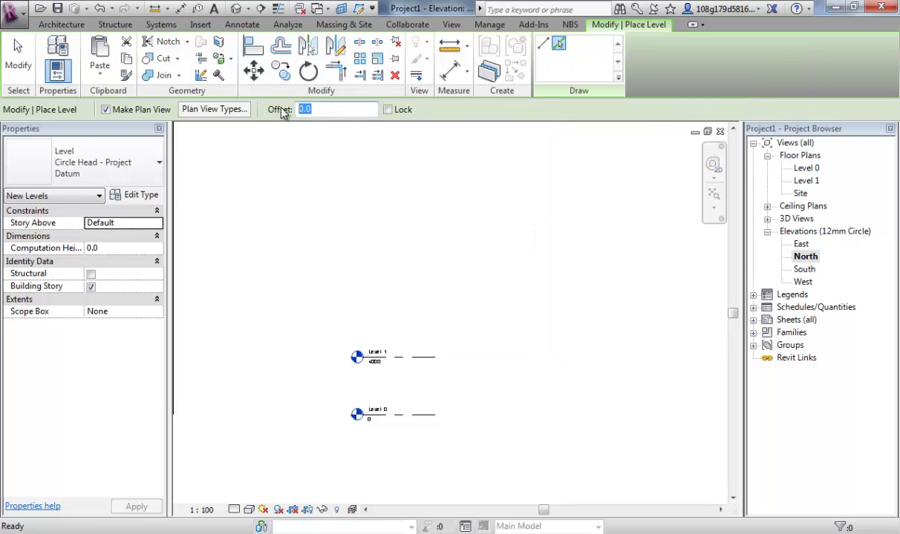
pyautogui.press('Return')
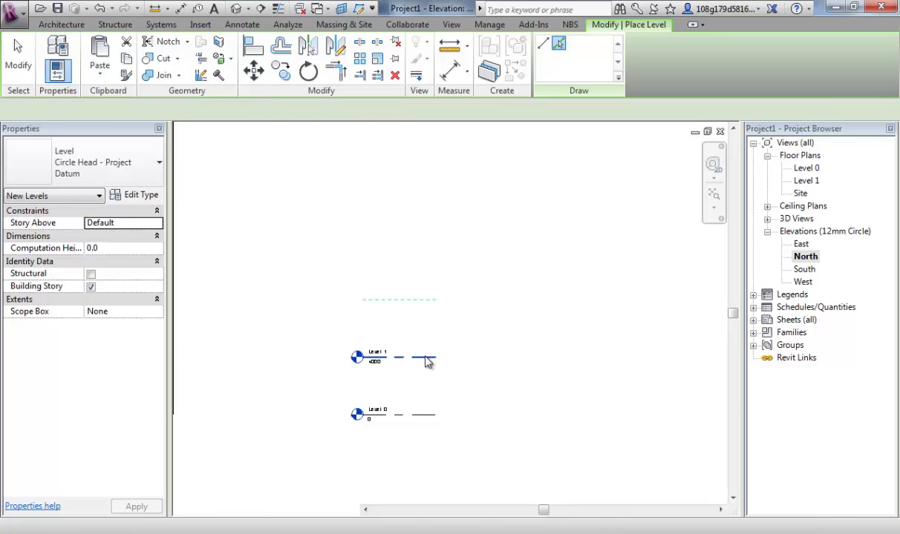
# - Pick each top level line in turn to create Levels 2 through 10, reaching 40000
pyautogui.click(425, 360)
pyautogui.scroll(3, 406, 316)
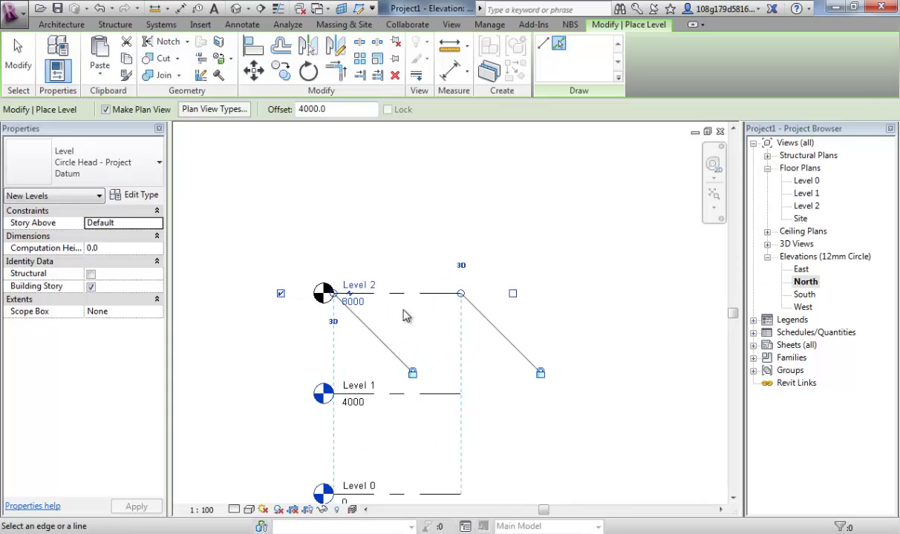
pyautogui.scroll(-2, 405, 316)
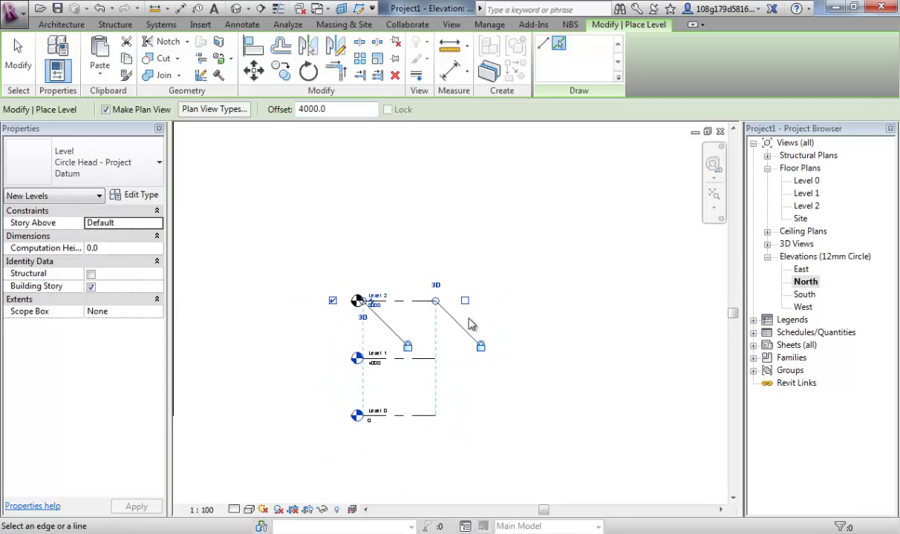
pyautogui.click(442, 283)
pyautogui.click(428, 242)
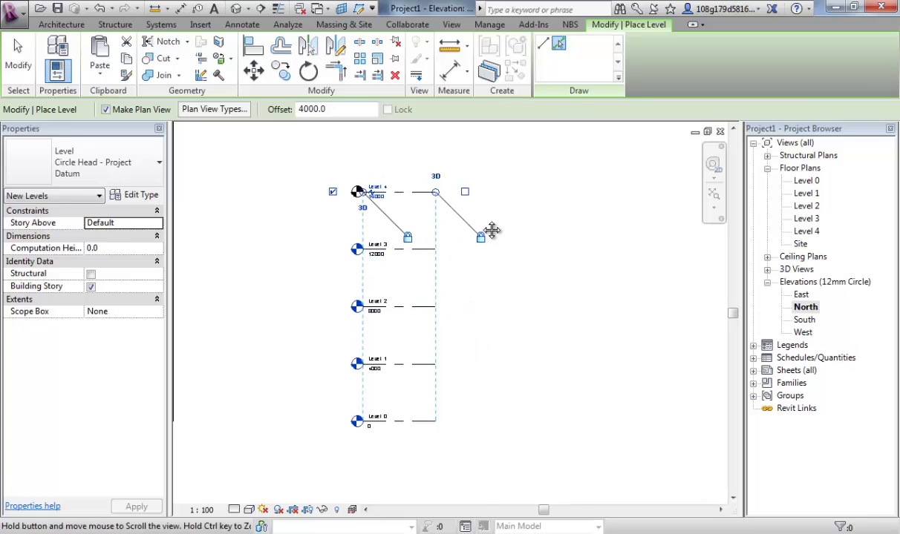
pyautogui.moveTo(491, 231); pyautogui.dragTo(429, 239, button='middle')
pyautogui.click(416, 303)
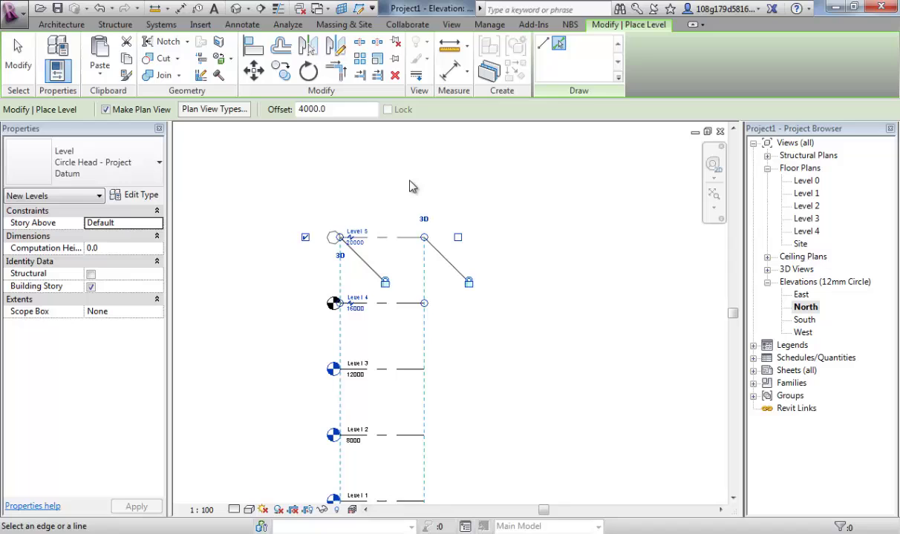
pyautogui.click(419, 237)
pyautogui.moveTo(469, 189); pyautogui.dragTo(478, 333, button='middle')
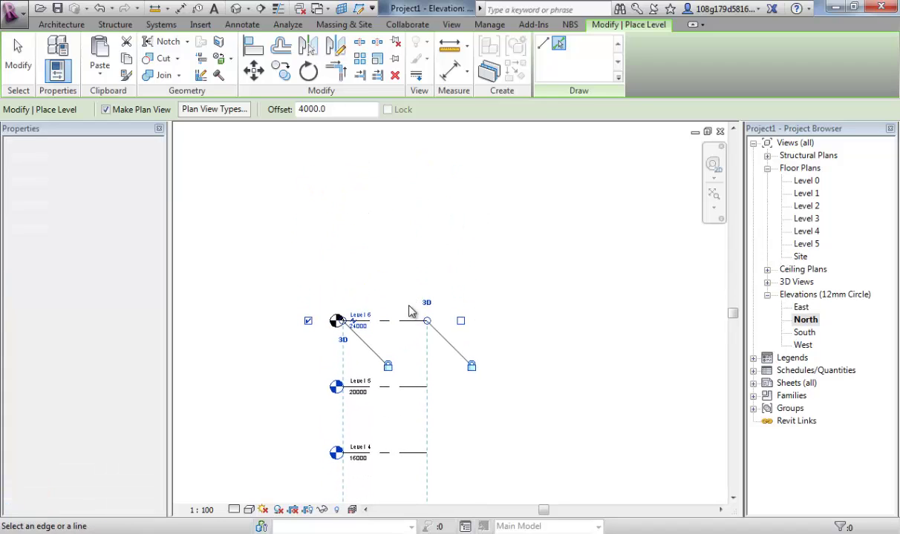
pyautogui.click(414, 320)
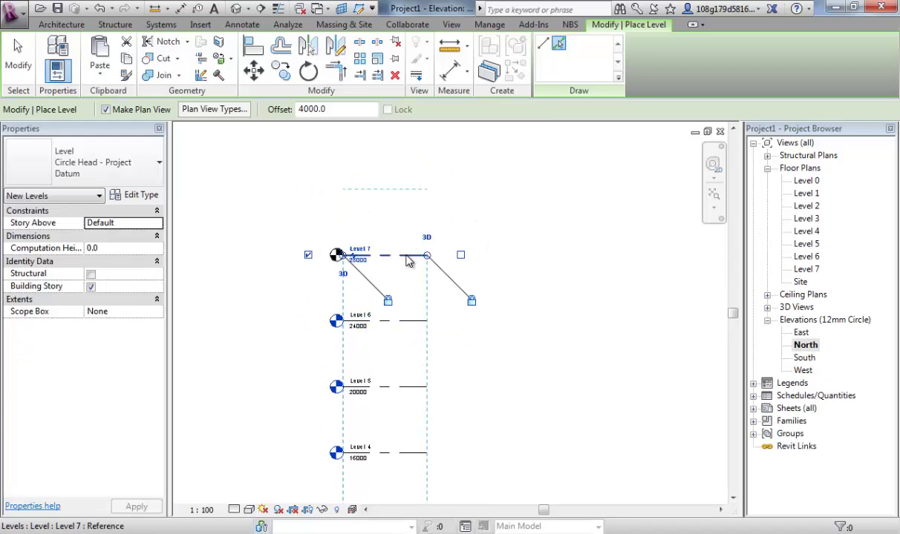
pyautogui.click(412, 256)
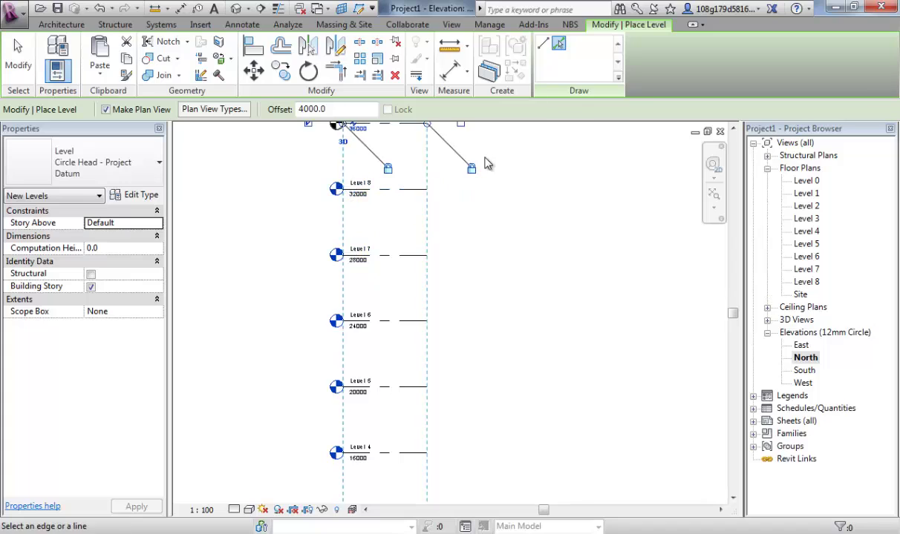
pyautogui.moveTo(486, 163); pyautogui.dragTo(484, 294, button='middle')
pyautogui.click(408, 247)
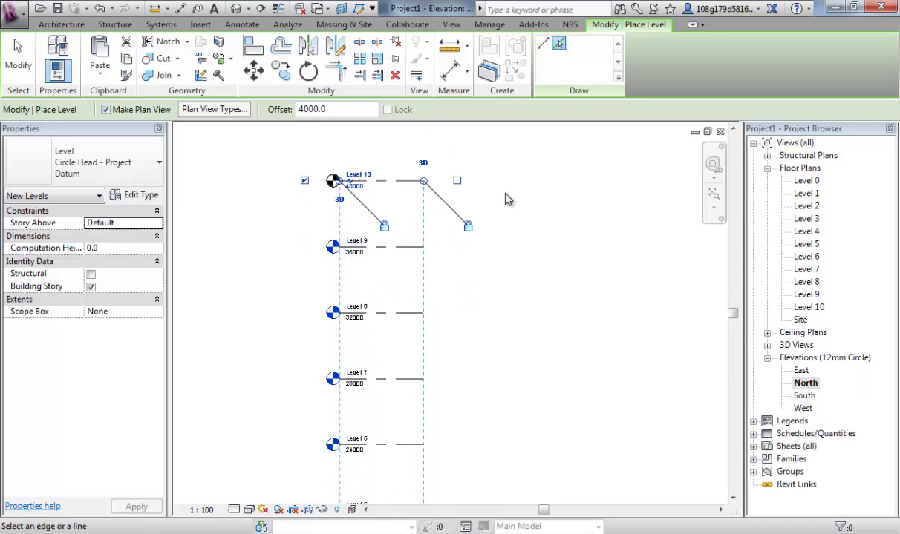
pyautogui.press('Escape')
pyautogui.press('Escape')
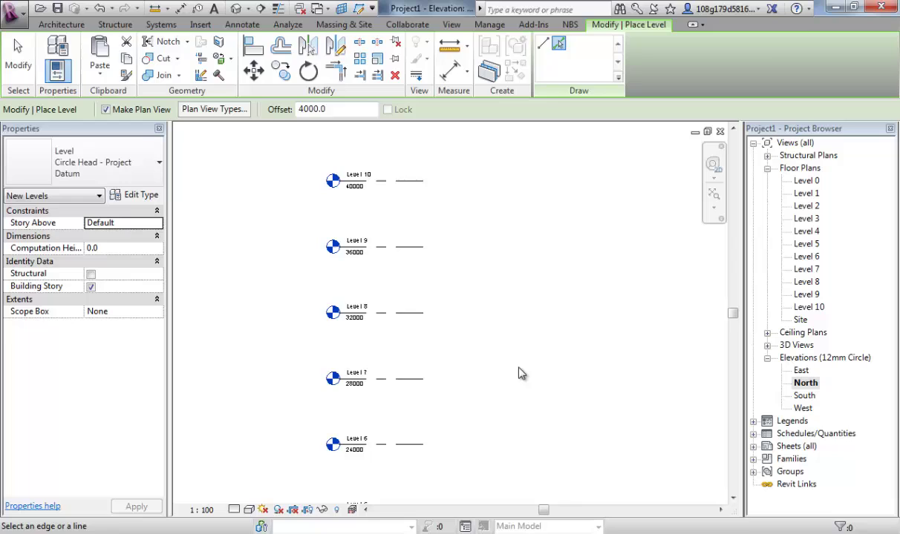
pyautogui.scroll(-2, 520, 384)
pyautogui.scroll(-2, 519, 268)
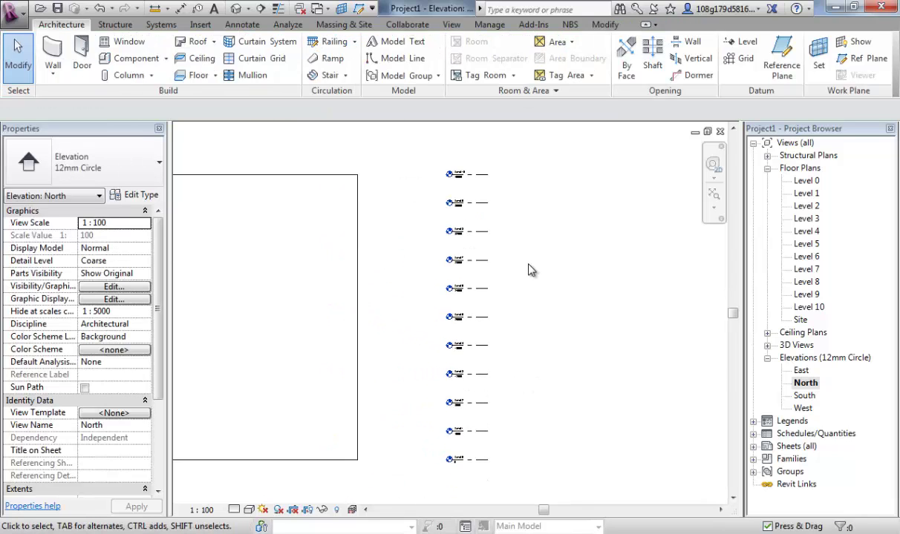
# - Switch to the default 3D view and select the box mass
pyautogui.click(236, 8)
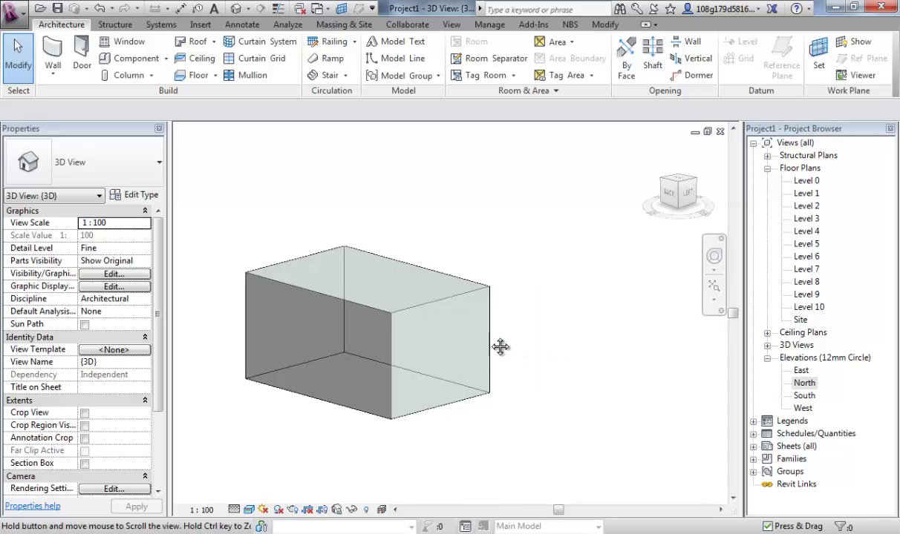
pyautogui.moveTo(499, 347); pyautogui.dragTo(466, 346, button='middle')
pyautogui.click(395, 284)
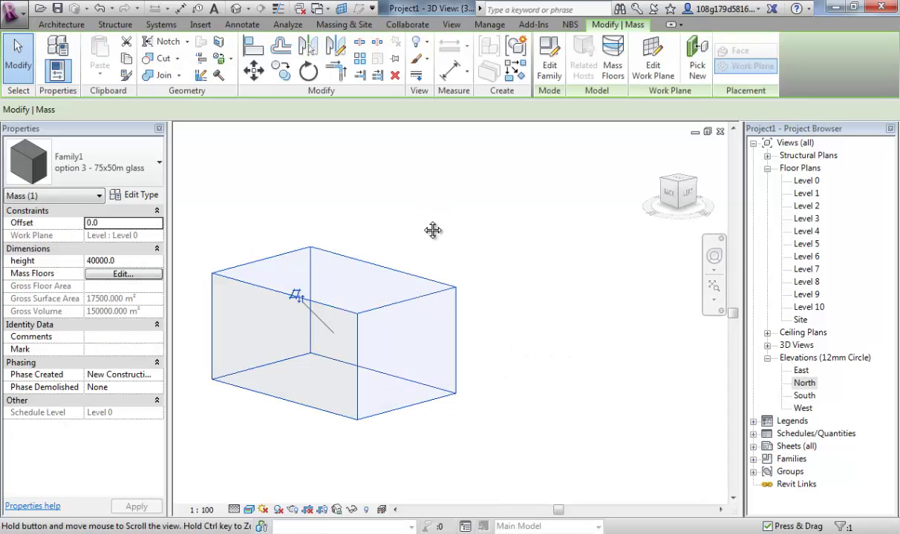
pyautogui.moveTo(433, 230); pyautogui.dragTo(448, 216, button='middle')
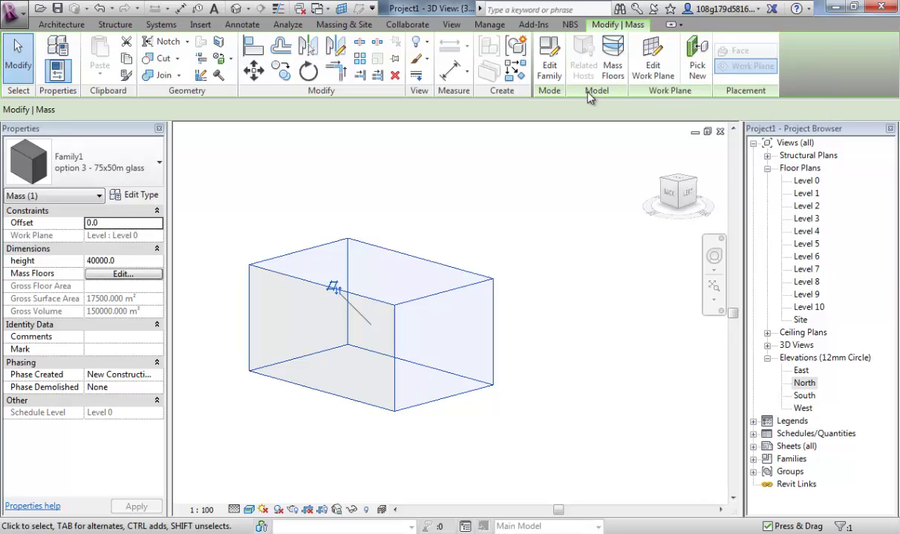
# - Add mass floors at Levels 0 through 10 via Mass Floors
pyautogui.click(617, 58)
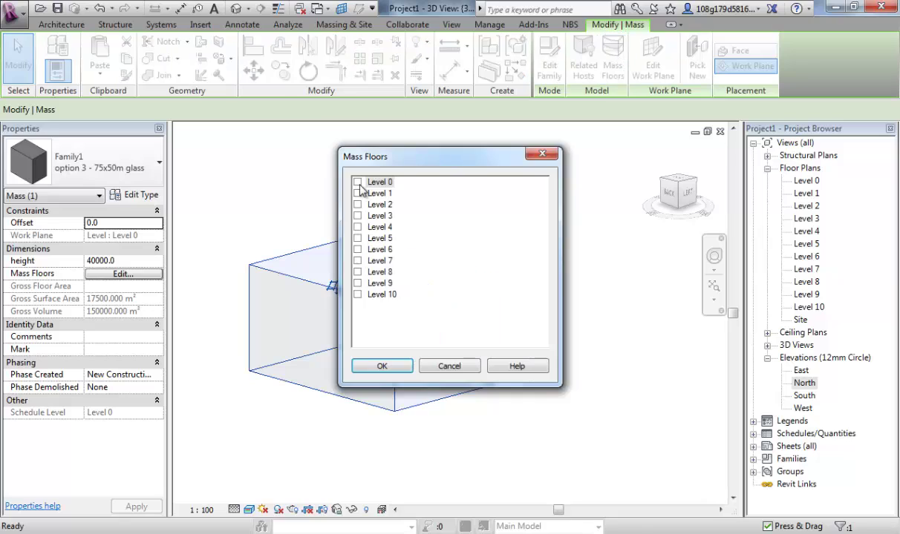
pyautogui.click(357, 182)
pyautogui.click(357, 193)
pyautogui.click(357, 204)
pyautogui.click(357, 215)
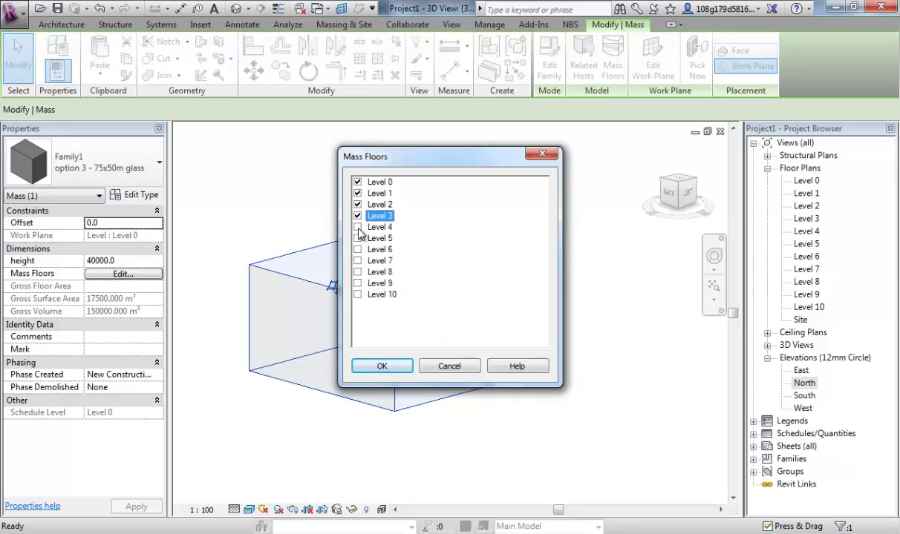
pyautogui.click(357, 226)
pyautogui.click(358, 238)
pyautogui.click(357, 250)
pyautogui.click(357, 260)
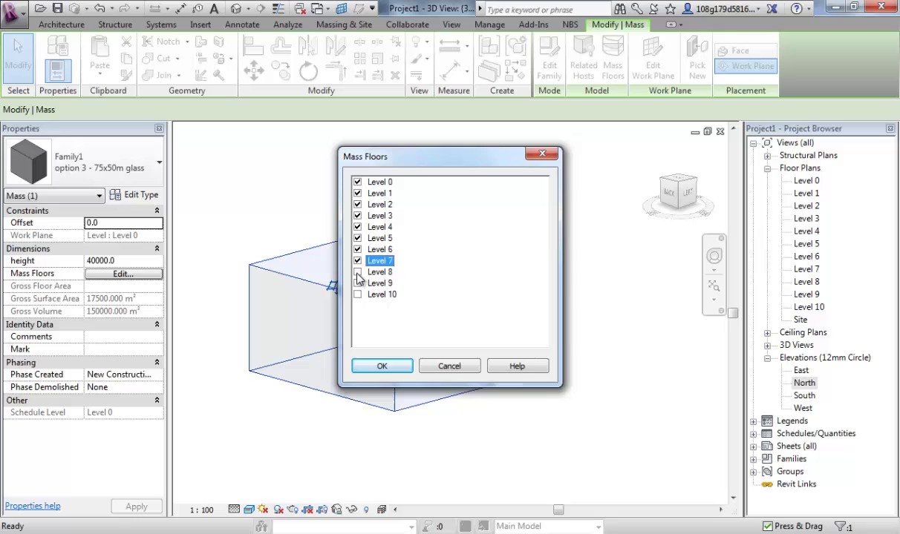
pyautogui.click(357, 272)
pyautogui.click(357, 283)
pyautogui.click(357, 295)
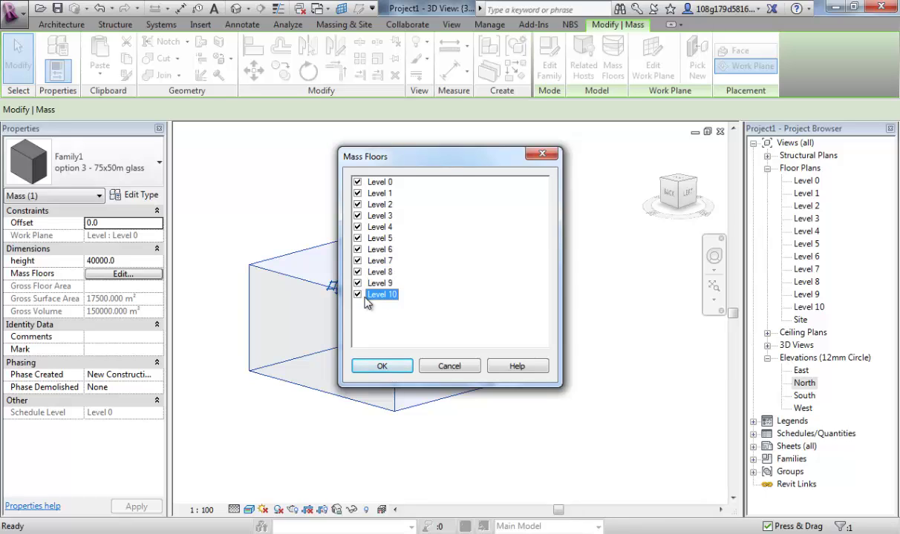
pyautogui.click(382, 367)
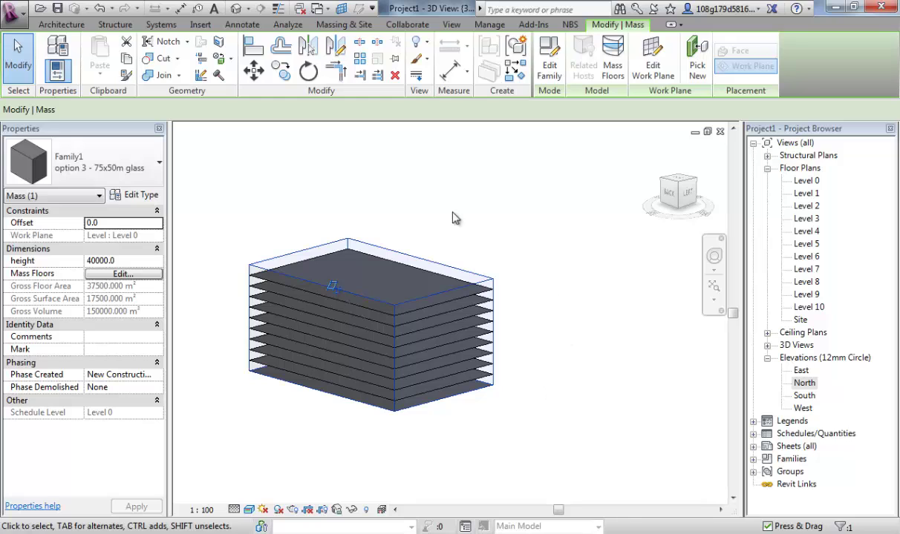
pyautogui.click(245, 251)
pyautogui.scroll(2, 245, 252)
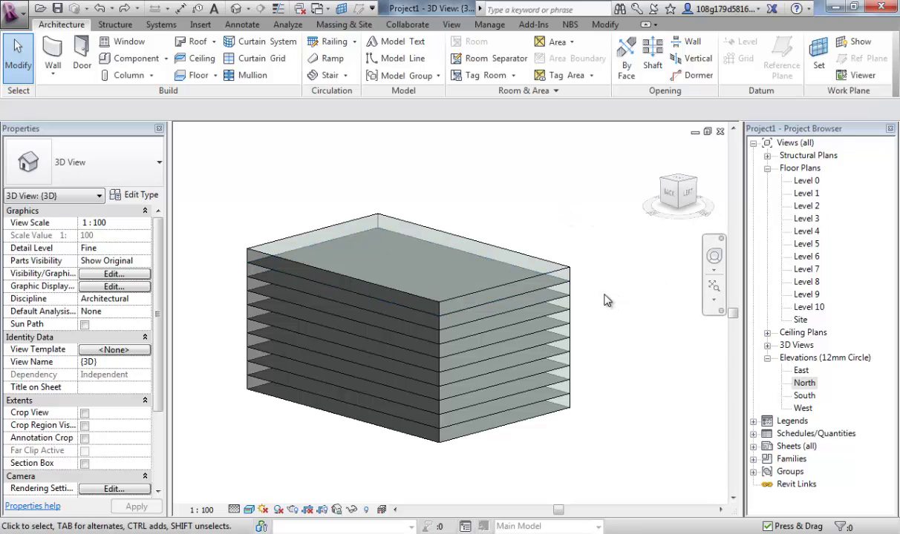
pyautogui.moveTo(579, 286); pyautogui.dragTo(571, 279, button='middle')
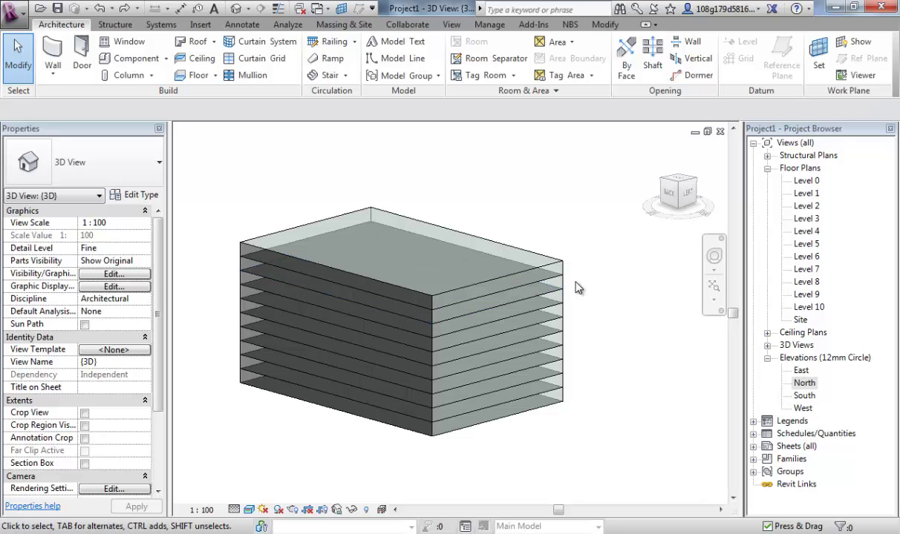
pyautogui.scroll(-3, 579, 288)
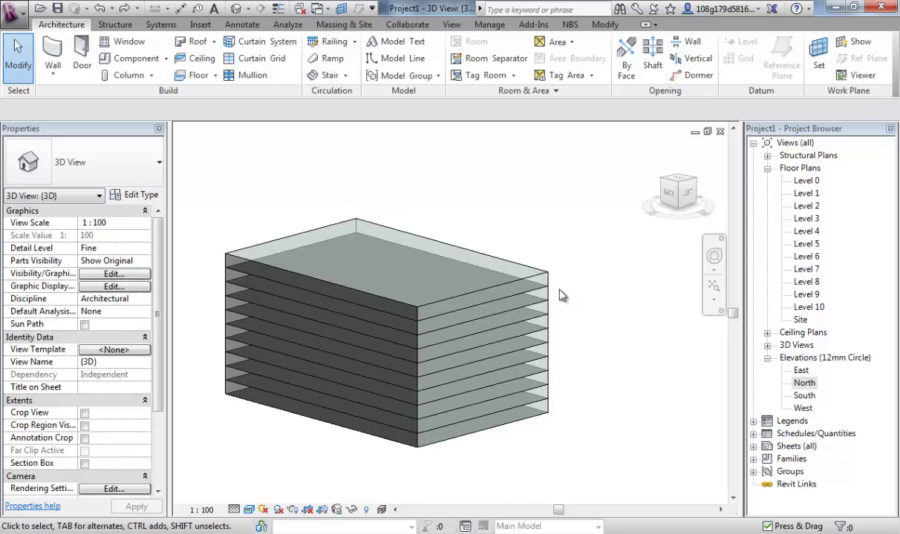
pyautogui.moveTo(531, 276)
pyautogui.mouseDown(button='middle')
pyautogui.moveTo(549, 299)
pyautogui.moveTo(546, 283)
pyautogui.mouseUp(button='middle')
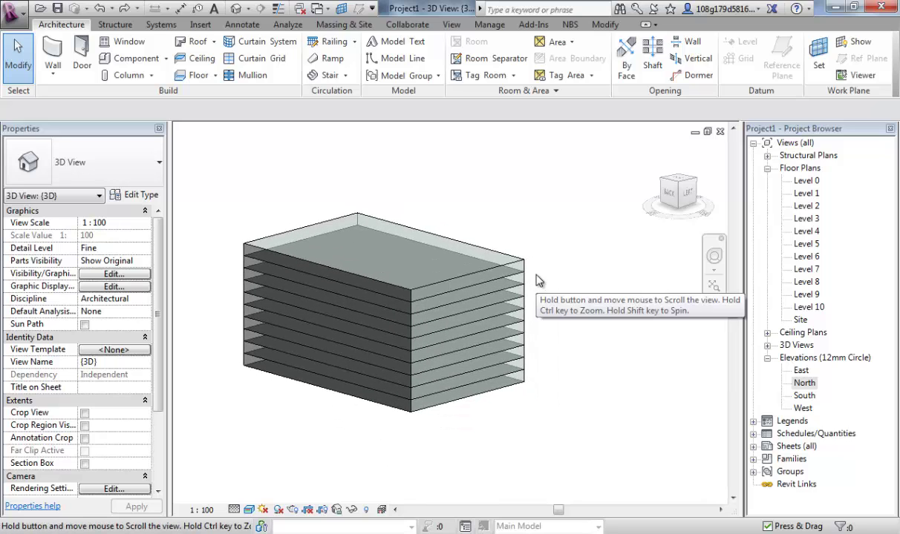
pyautogui.scroll(-1, 553, 245)
pyautogui.moveTo(553, 245); pyautogui.dragTo(476, 236, button='middle')
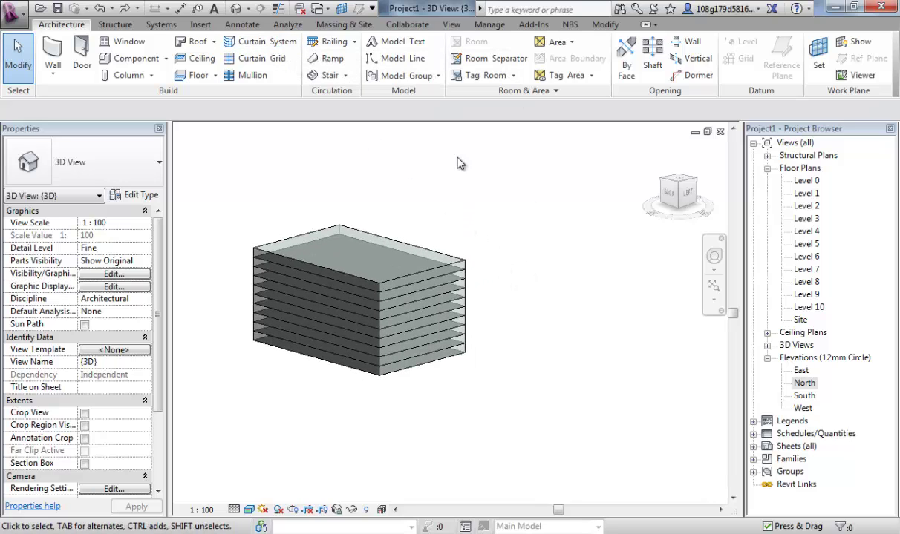
# - Create a new quantity schedule for the Mass Floor category named Mass Floor Schedule
pyautogui.click(452, 25)
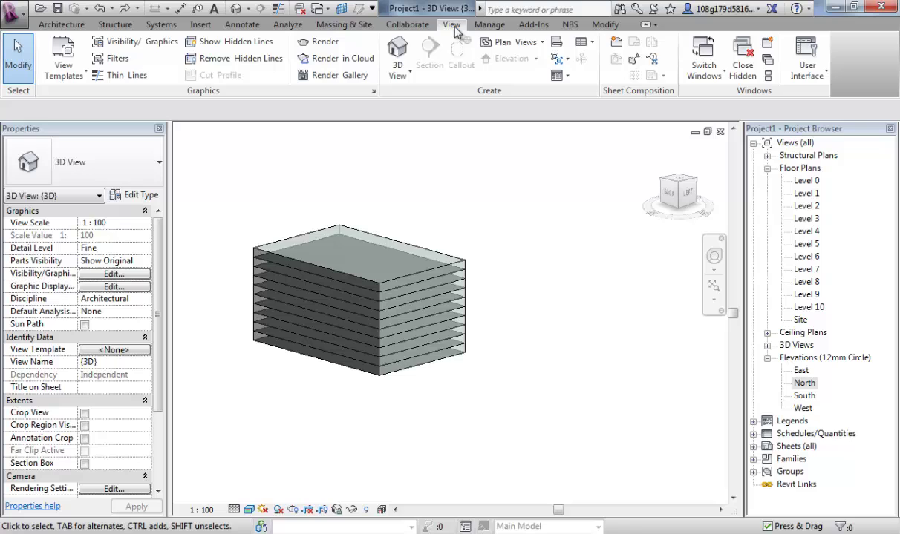
pyautogui.click(591, 44)
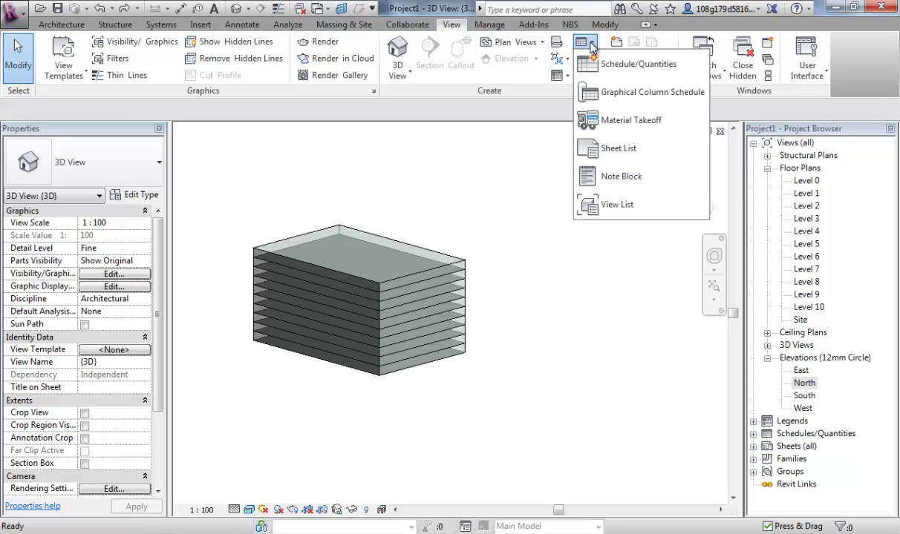
pyautogui.click(623, 65)
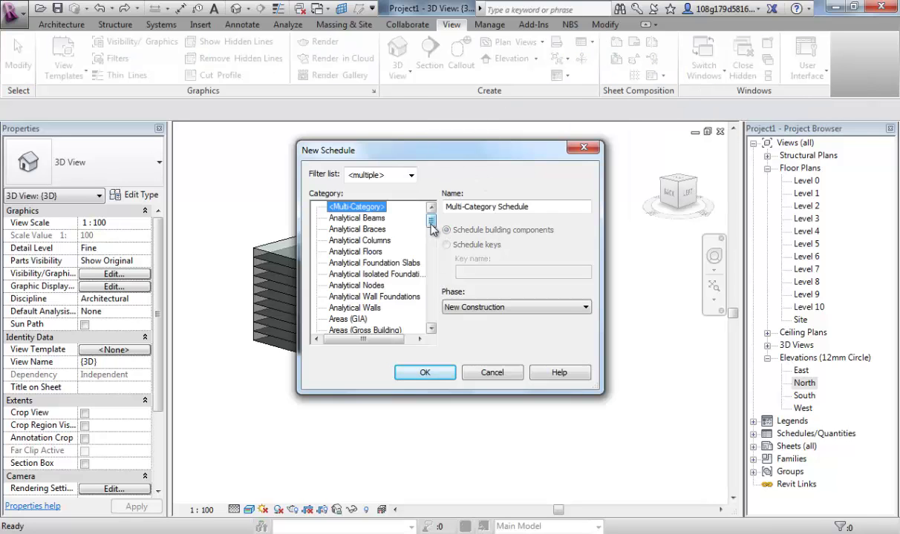
pyautogui.moveTo(430, 222); pyautogui.dragTo(434, 267)
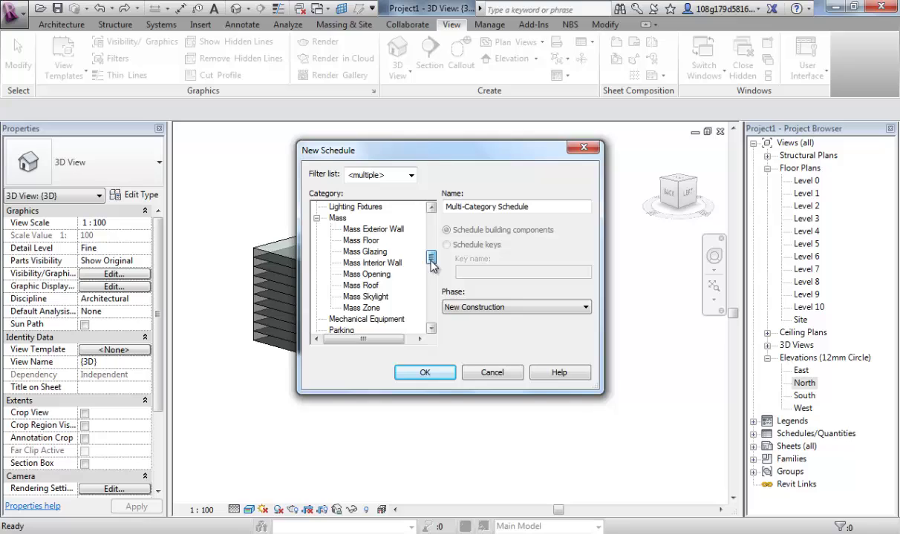
pyautogui.click(353, 242)
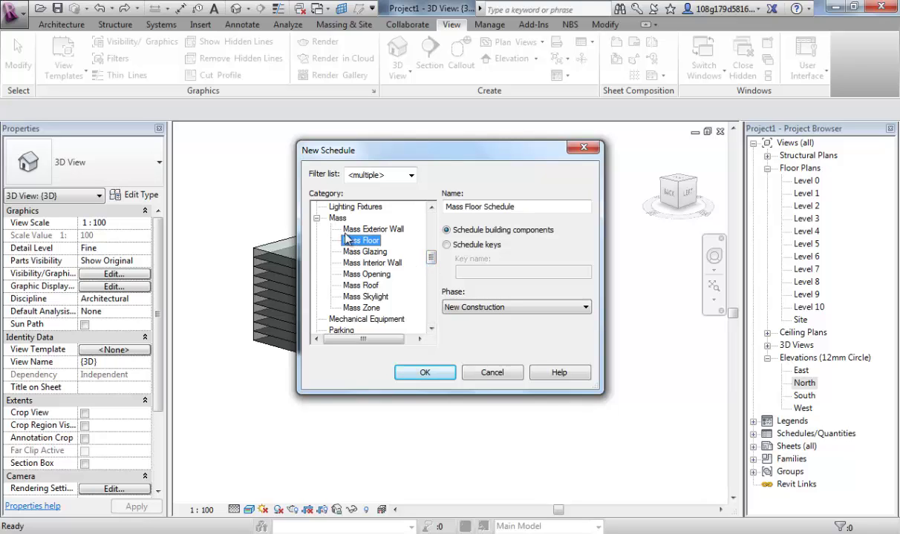
pyautogui.click(437, 378)
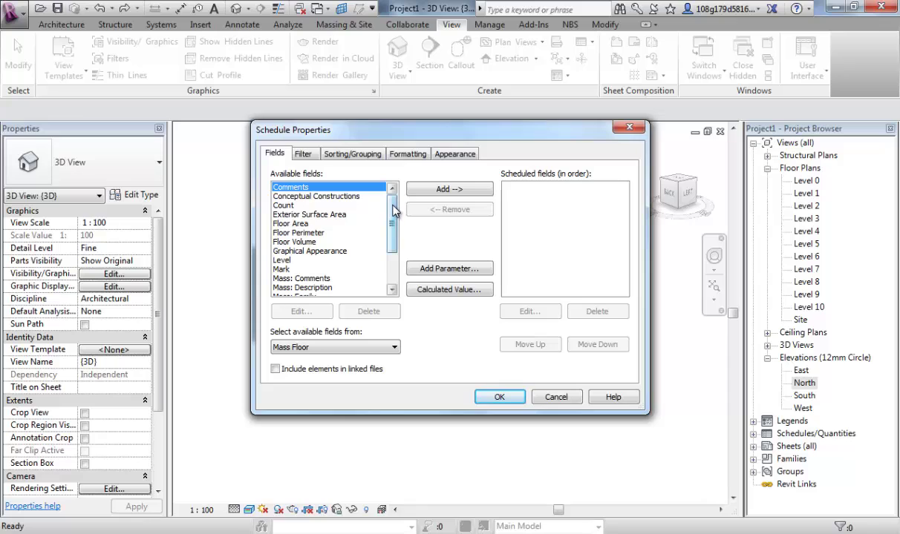
# - Add the Level field, then Floor Area, to the scheduled fields
pyautogui.moveTo(393, 221)
pyautogui.mouseDown()
pyautogui.moveTo(395, 227)
pyautogui.moveTo(393, 215)
pyautogui.mouseUp()
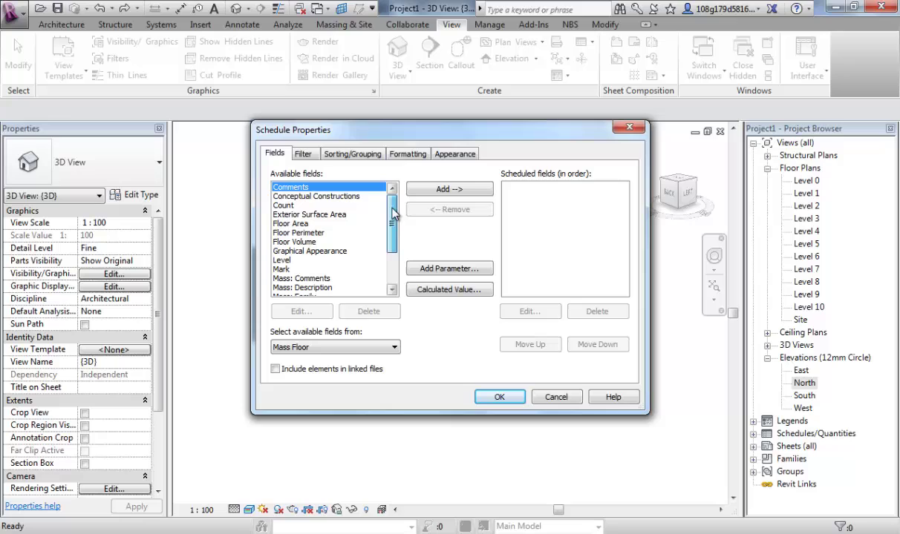
pyautogui.click(281, 262)
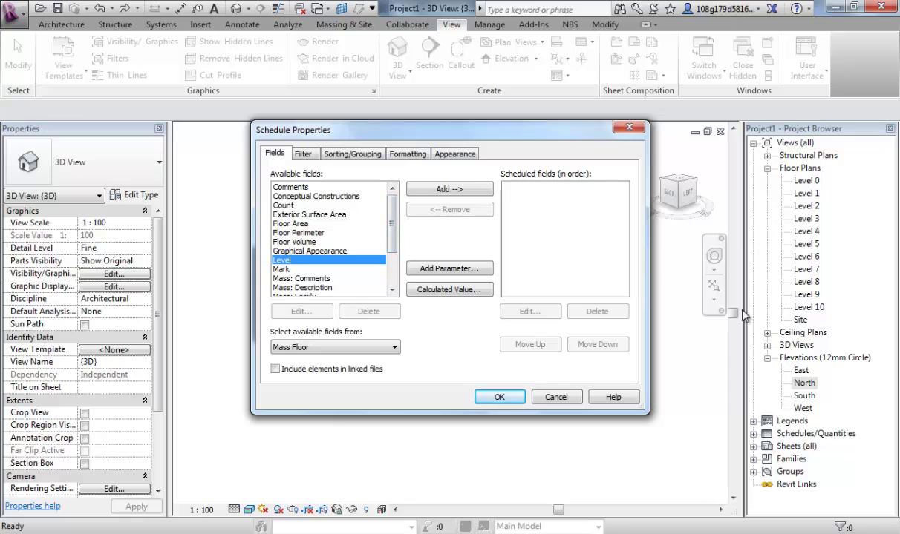
pyautogui.click(456, 190)
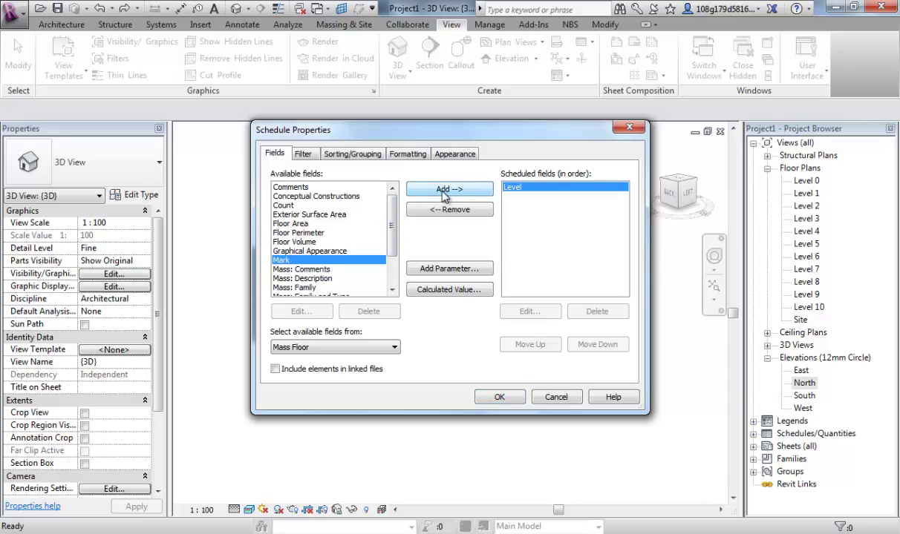
pyautogui.moveTo(393, 220); pyautogui.dragTo(393, 195)
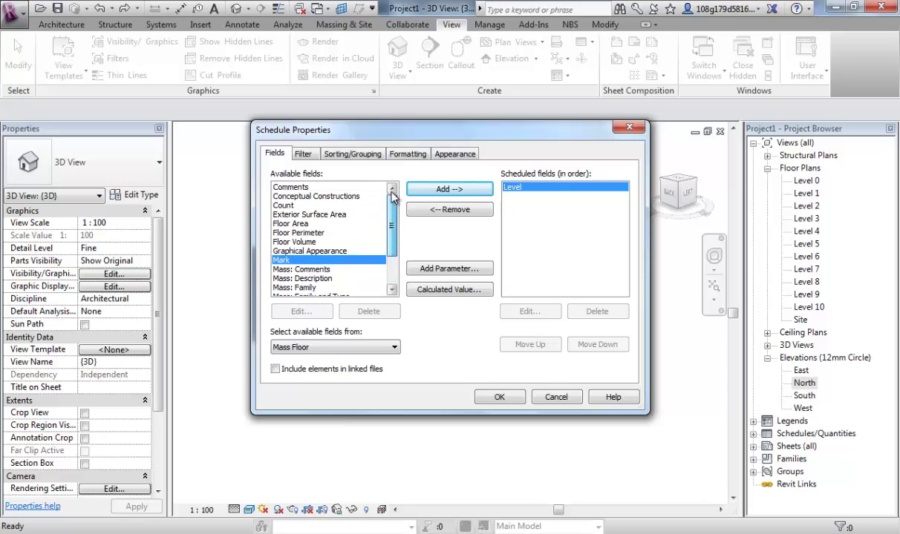
pyautogui.click(285, 223)
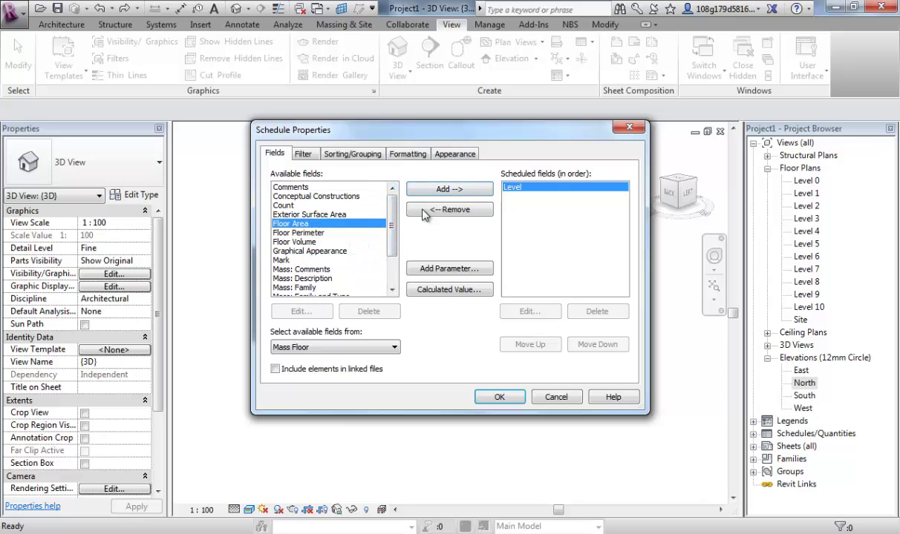
pyautogui.click(445, 190)
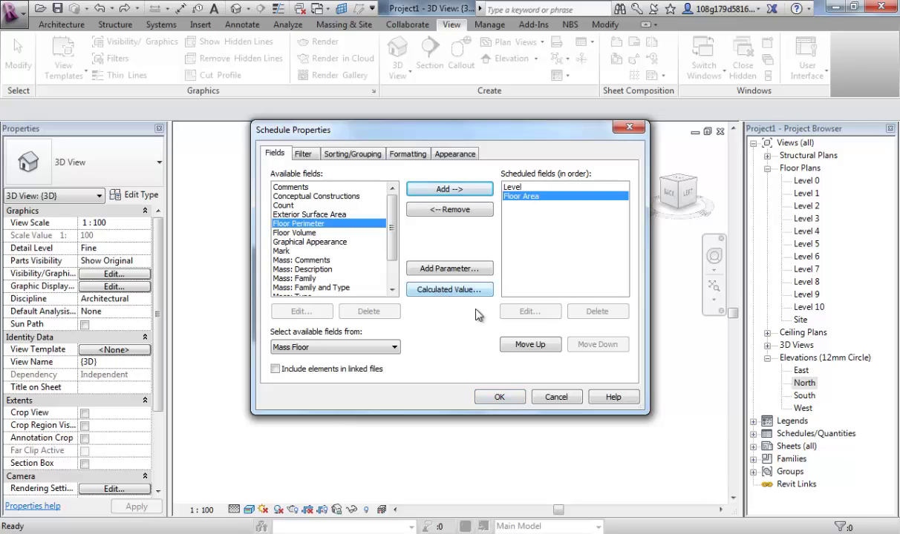
# - Add a calculated field named cost with the formula Floor Area*£2000
pyautogui.click(459, 292)
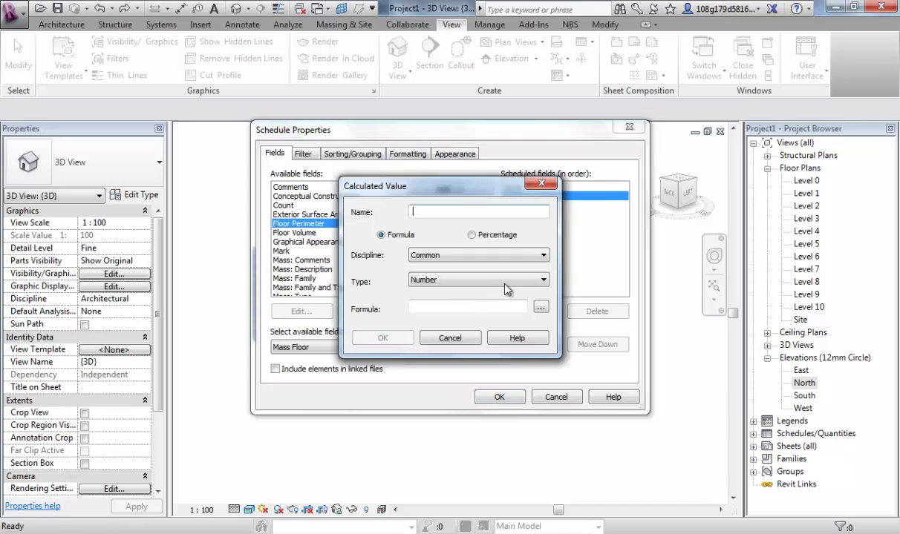
pyautogui.click(457, 211)
pyautogui.write('cost')
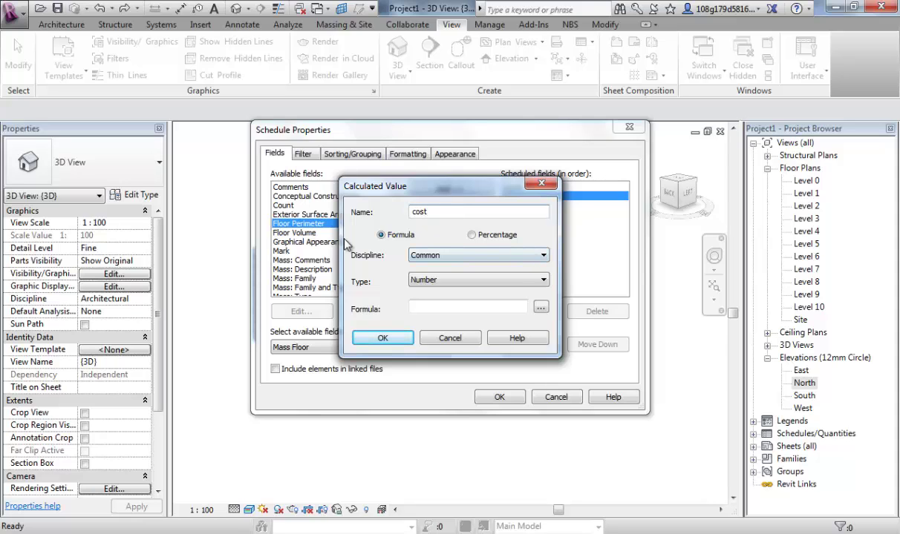
pyautogui.click(440, 309)
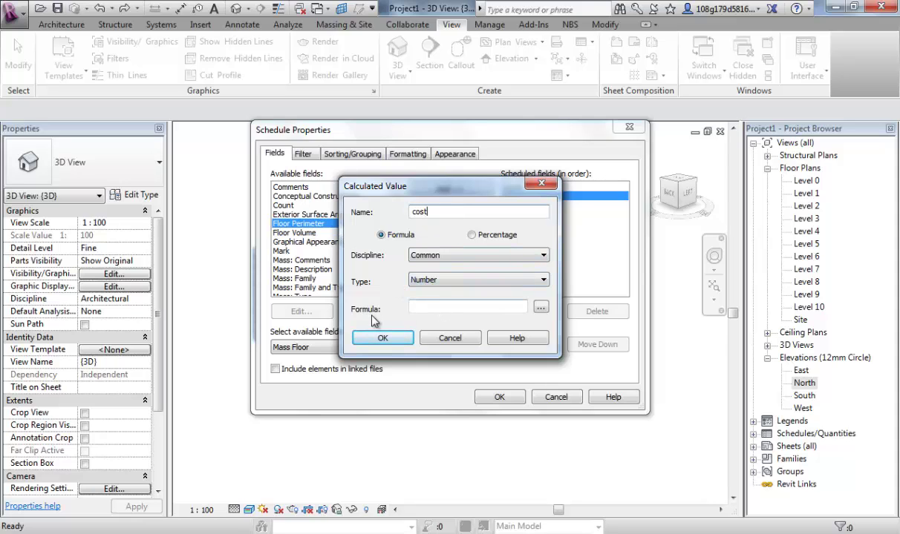
pyautogui.click(541, 309)
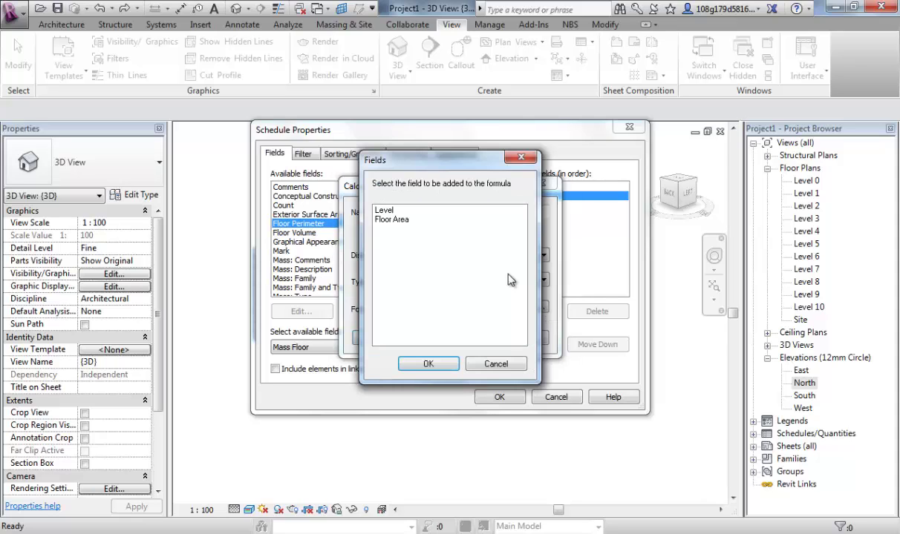
pyautogui.click(380, 219)
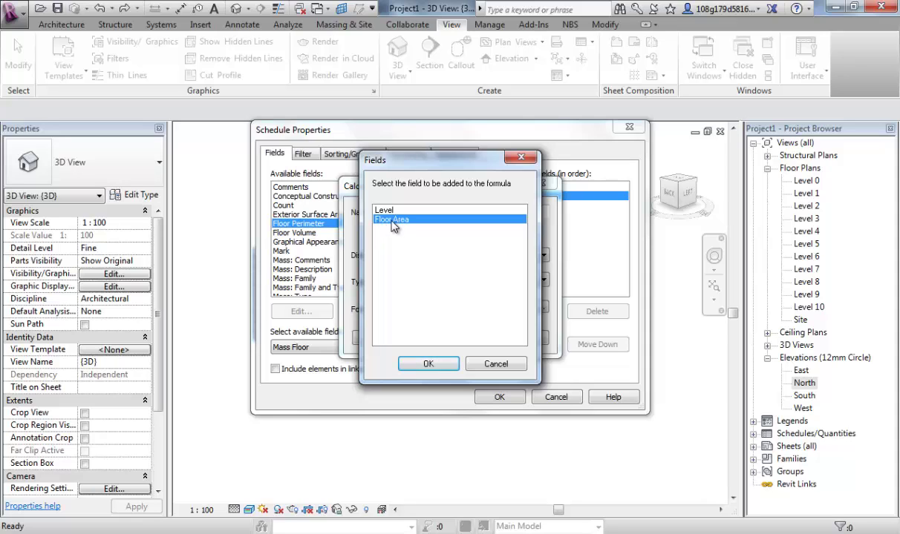
pyautogui.click(428, 363)
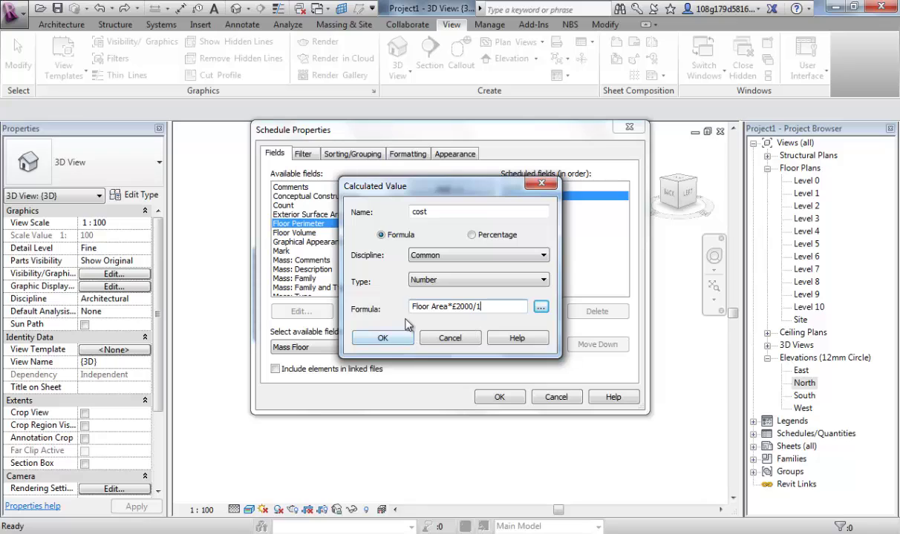
pyautogui.click(393, 340)
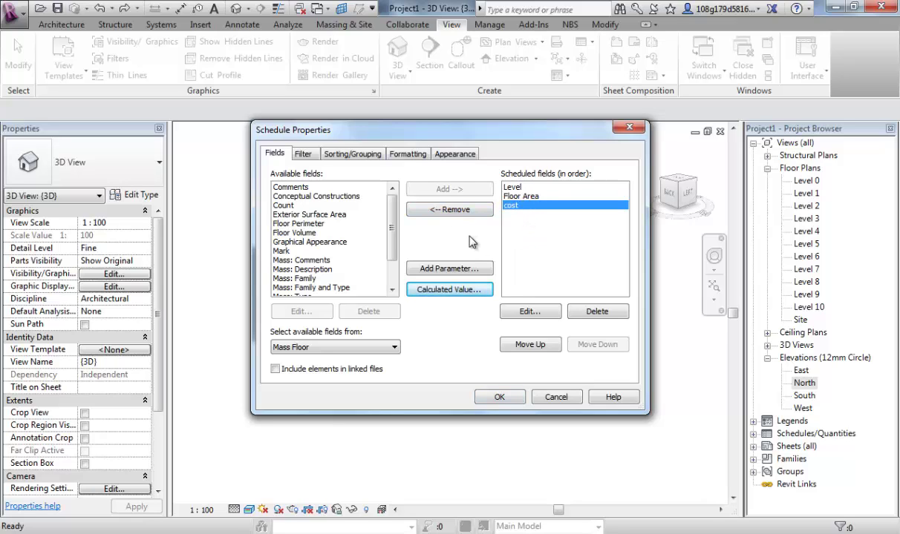
# - Create the schedule showing 3750 m² and 7500000 per level, then reopen its Fields settings
pyautogui.click(507, 401)
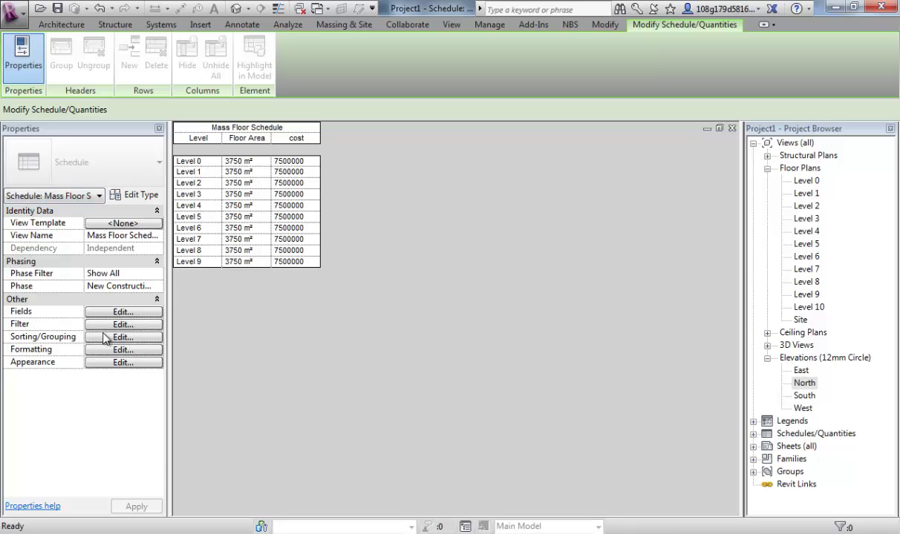
pyautogui.click(119, 311)
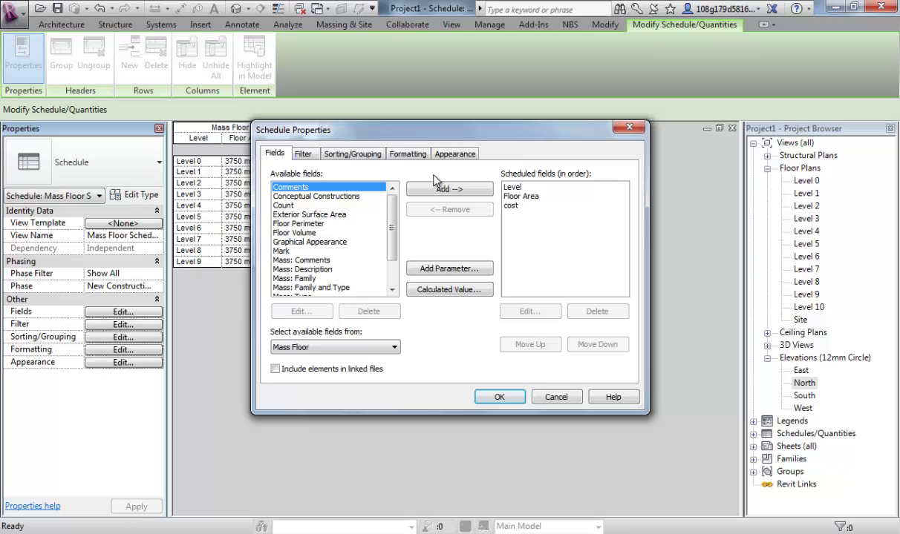
# - Turn on grand totals and make the cost column calculate its total of 75000000
pyautogui.click(302, 153)
pyautogui.click(336, 155)
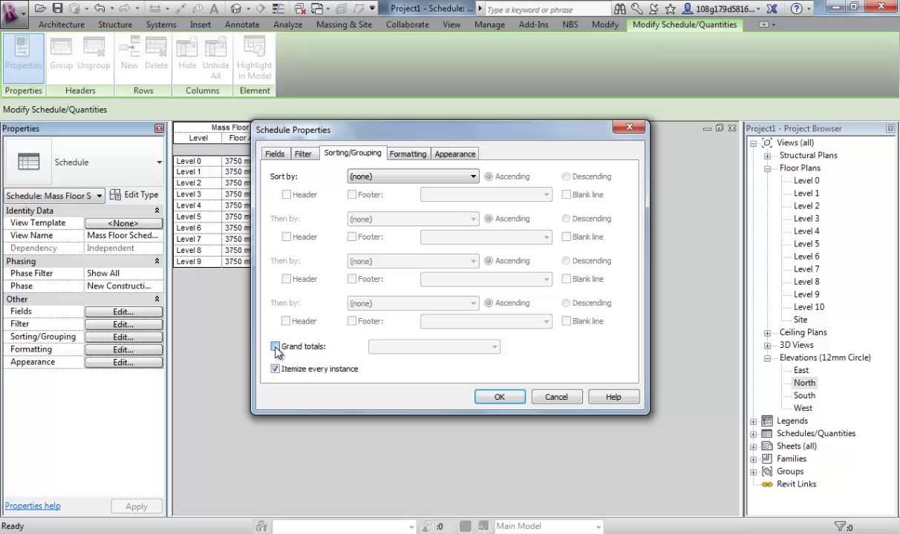
pyautogui.click(275, 348)
pyautogui.click(408, 155)
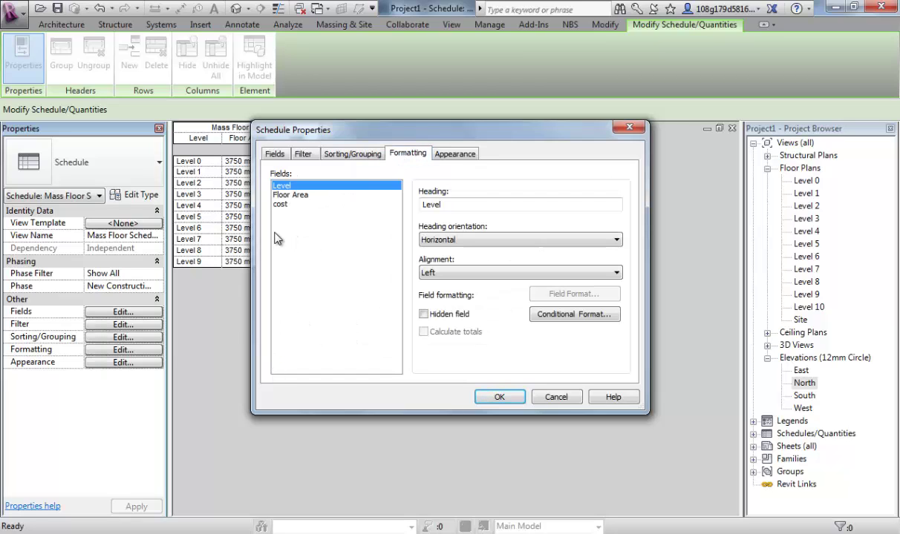
pyautogui.click(280, 205)
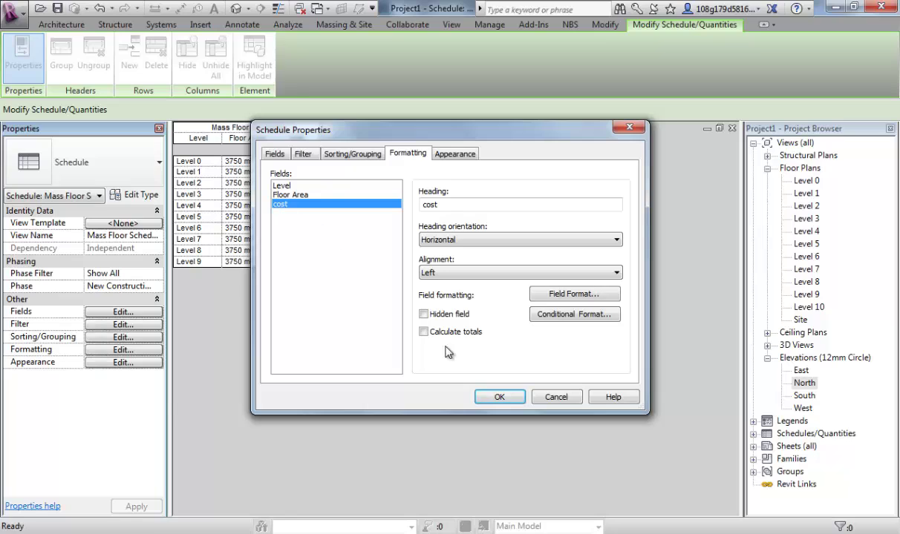
pyautogui.click(423, 332)
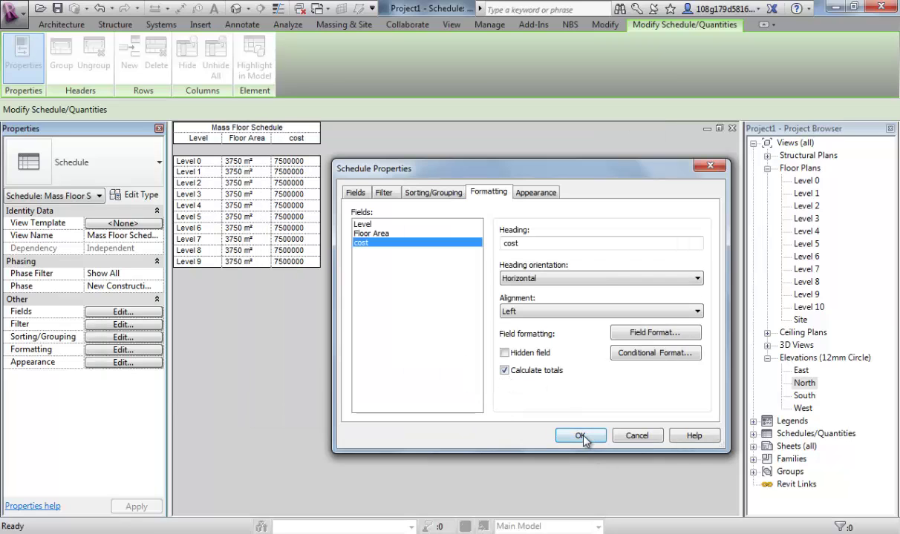
pyautogui.click(512, 398)
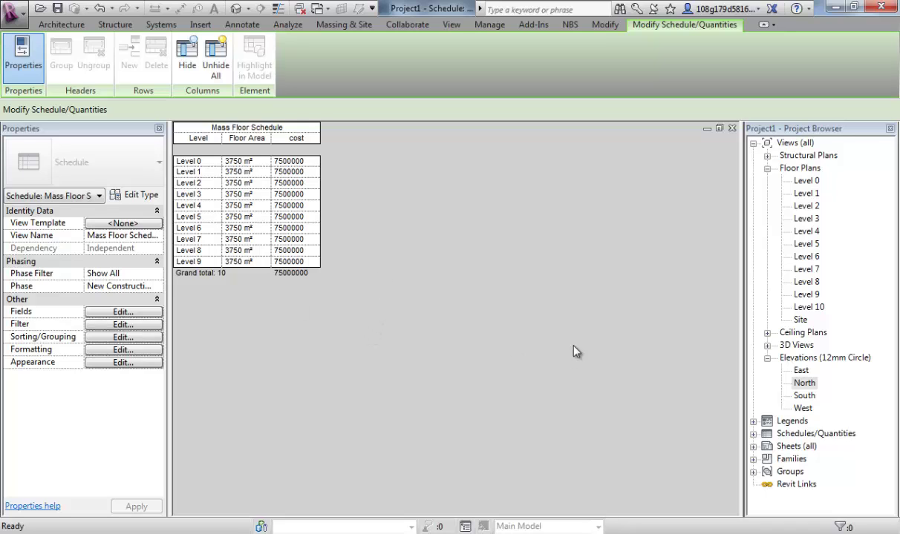
# - Return to the 3D view showing the glass box mass with its stacked floor slabs
pyautogui.click(235, 8)
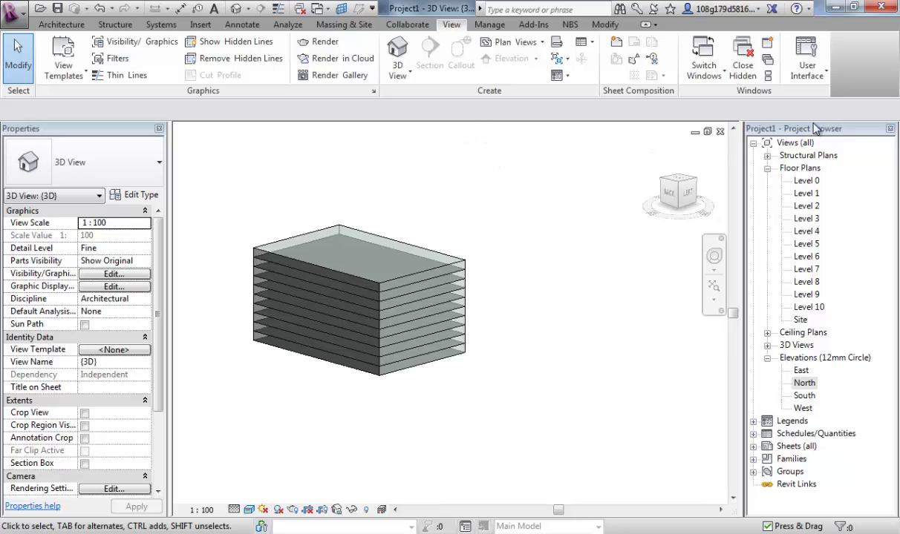
# - Tile all open views across the drawing area and zoom each to fit with ZA
pyautogui.click(768, 77)
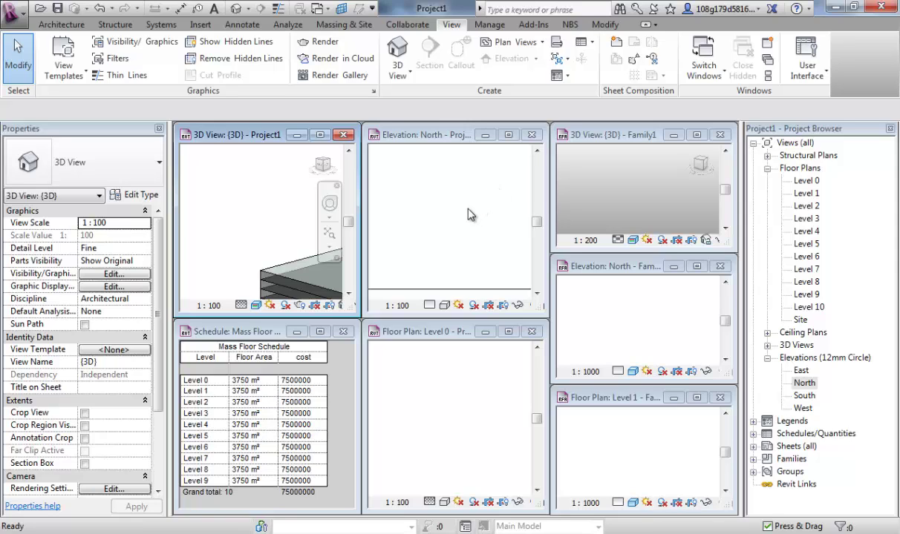
pyautogui.press('z')
pyautogui.press('a')
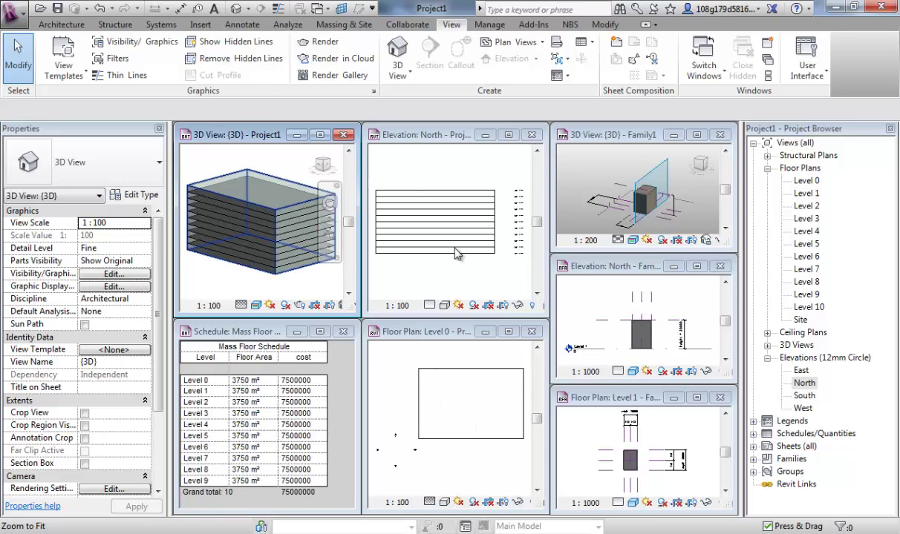
# - Close the Level 0 plan, both North elevations, Family1 Level 1 plan and Family1 3D views
pyautogui.click(532, 334)
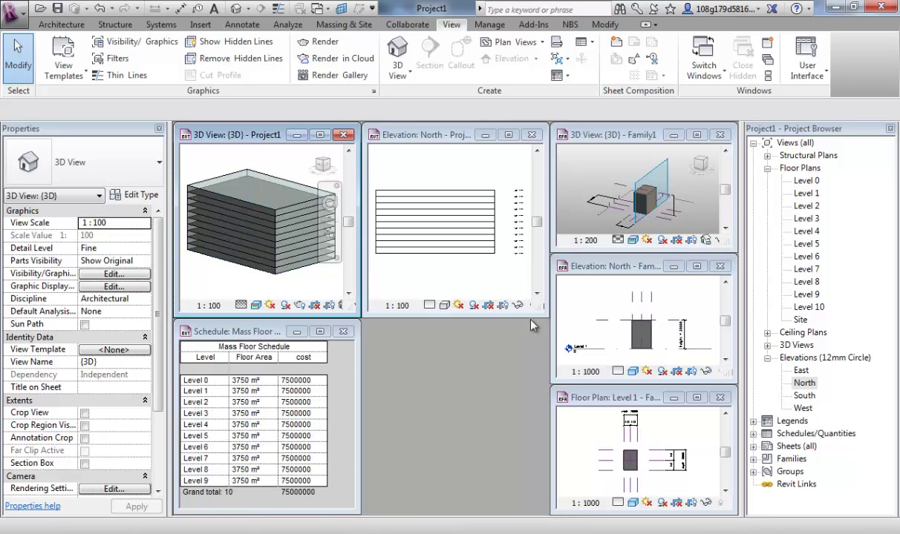
pyautogui.click(531, 136)
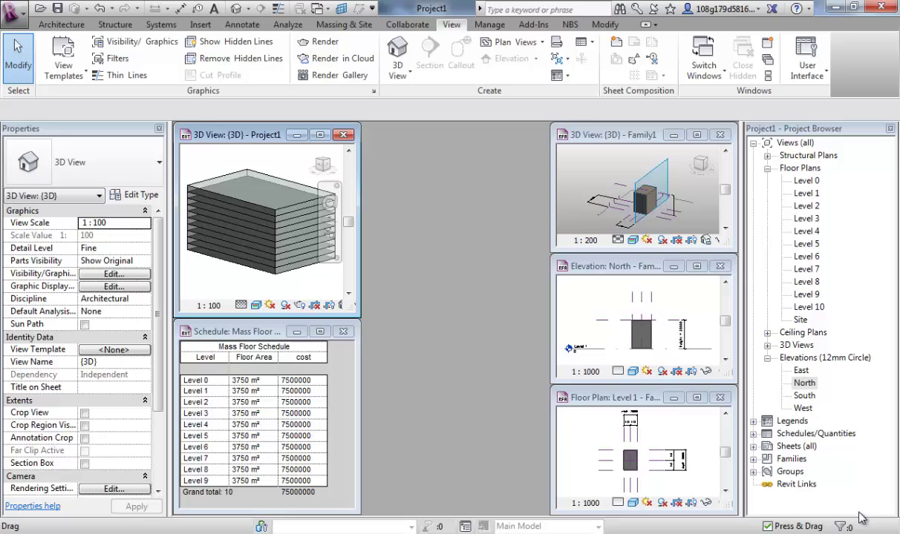
pyautogui.click(719, 267)
pyautogui.click(720, 267)
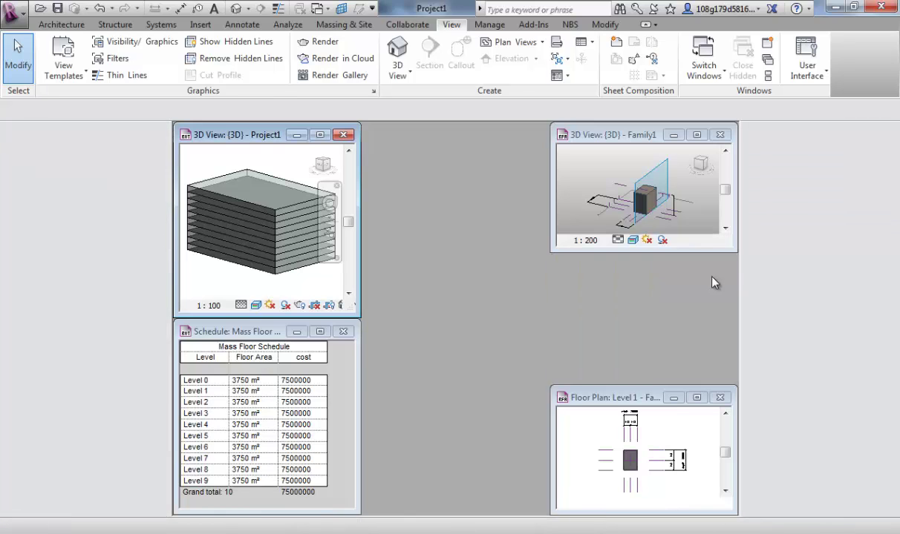
pyautogui.click(719, 398)
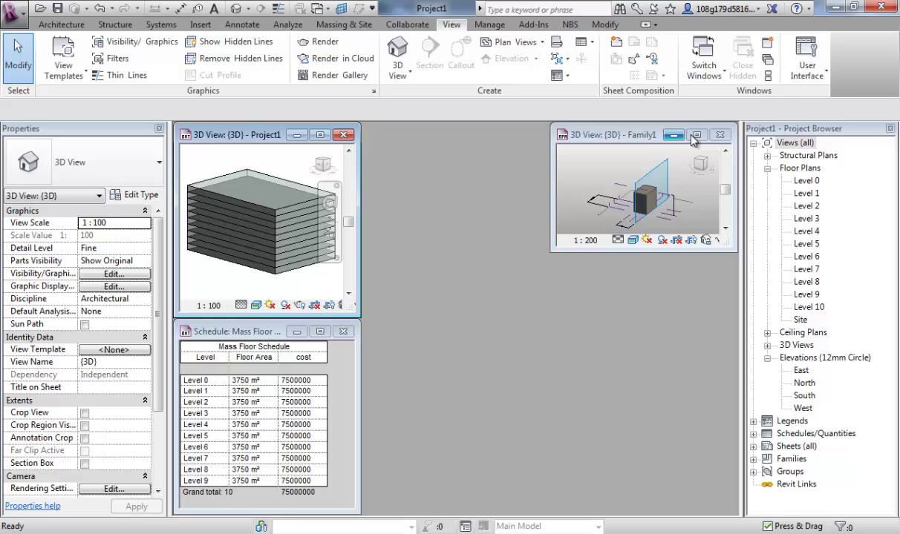
pyautogui.click(720, 135)
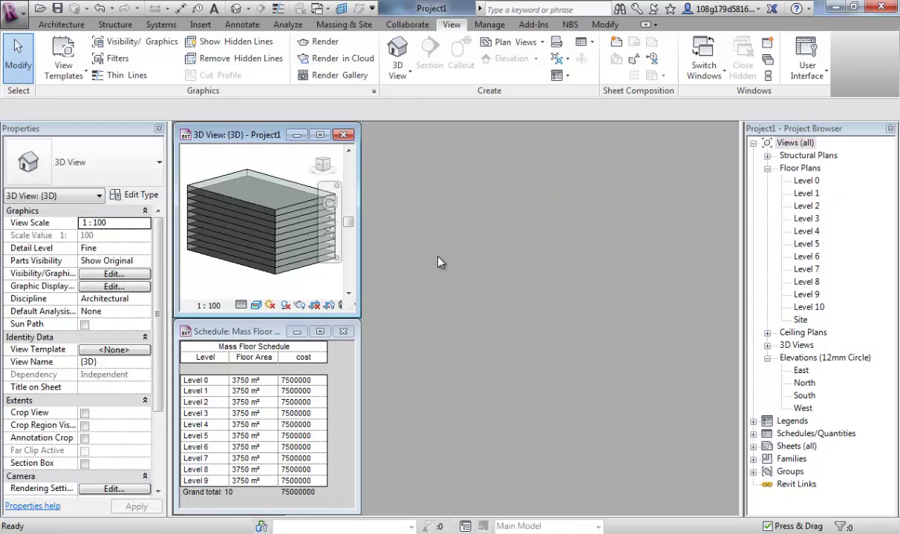
pyautogui.click(769, 77)
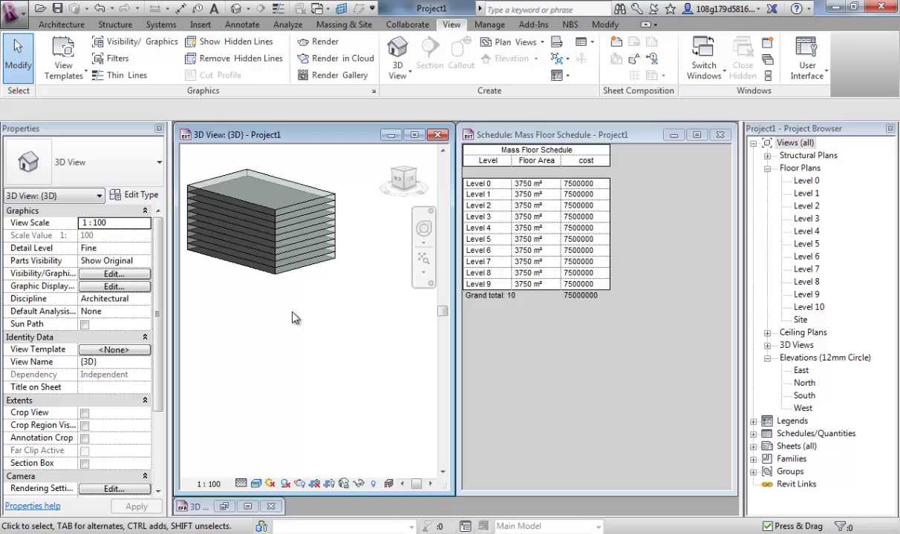
pyautogui.press('z')
pyautogui.press('a')
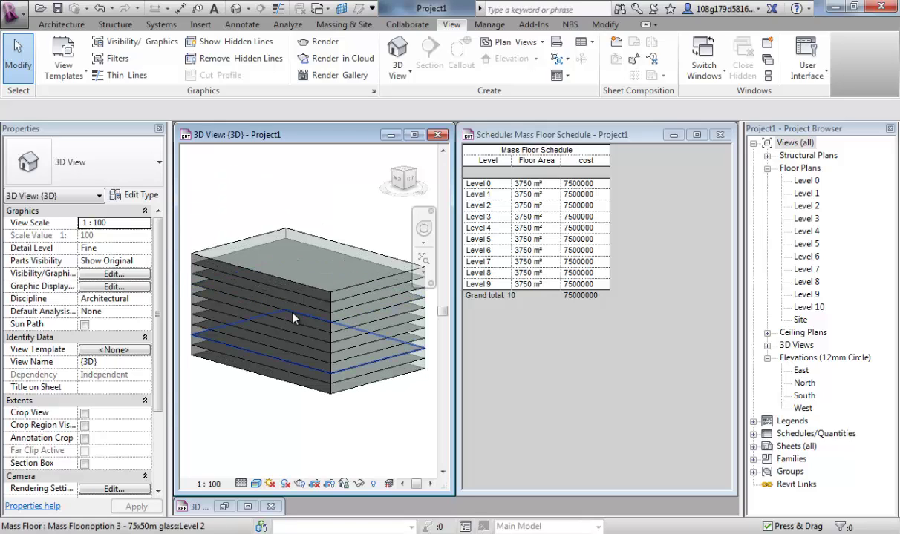
pyautogui.scroll(-2, 312, 207)
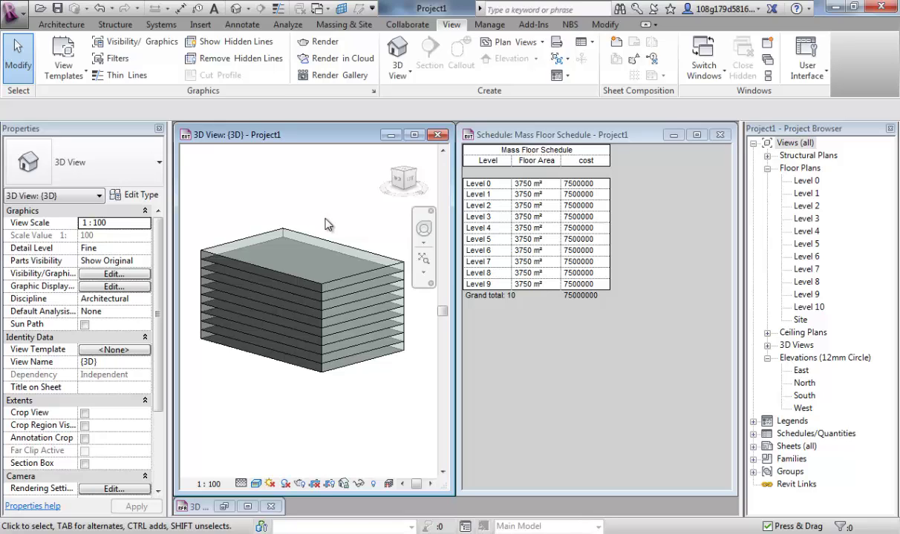
pyautogui.click(488, 194)
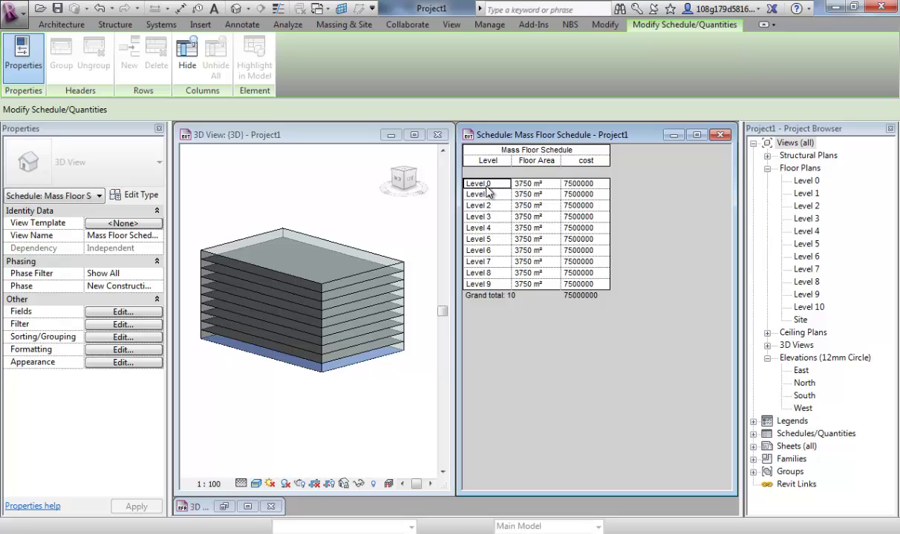
pyautogui.click(489, 206)
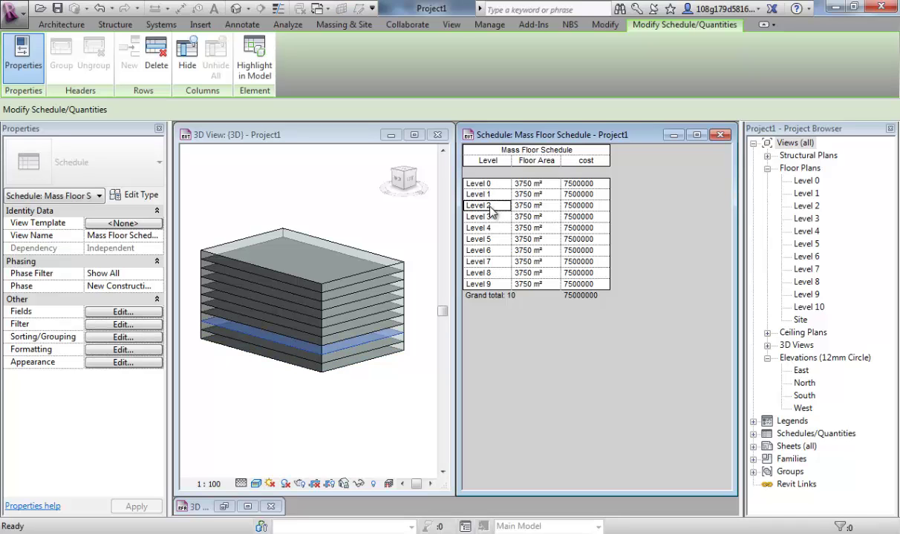
pyautogui.click(488, 217)
pyautogui.click(488, 229)
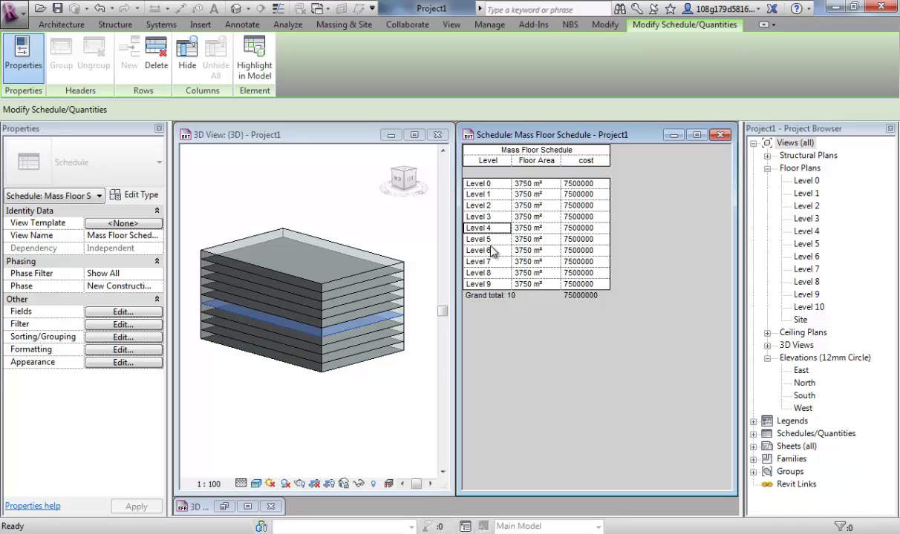
pyautogui.click(491, 240)
pyautogui.click(496, 252)
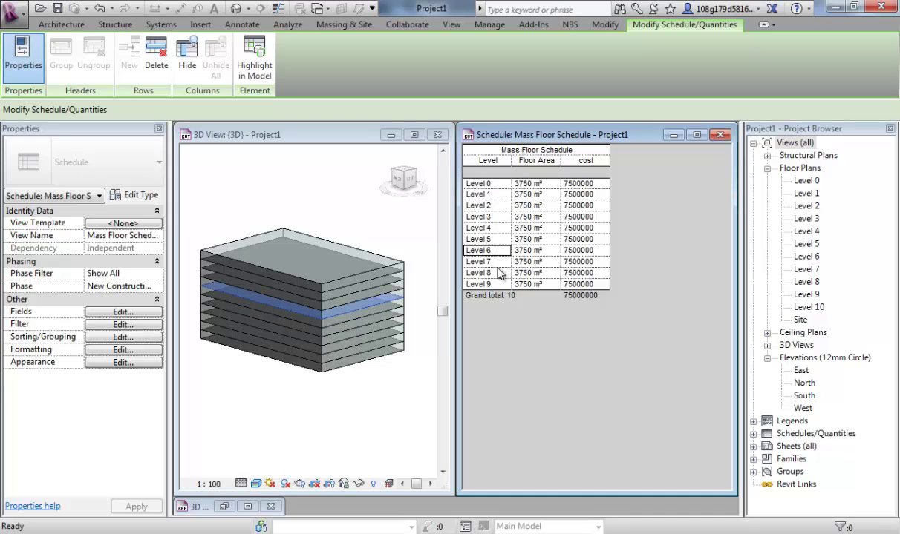
pyautogui.click(497, 263)
pyautogui.click(494, 273)
pyautogui.click(497, 284)
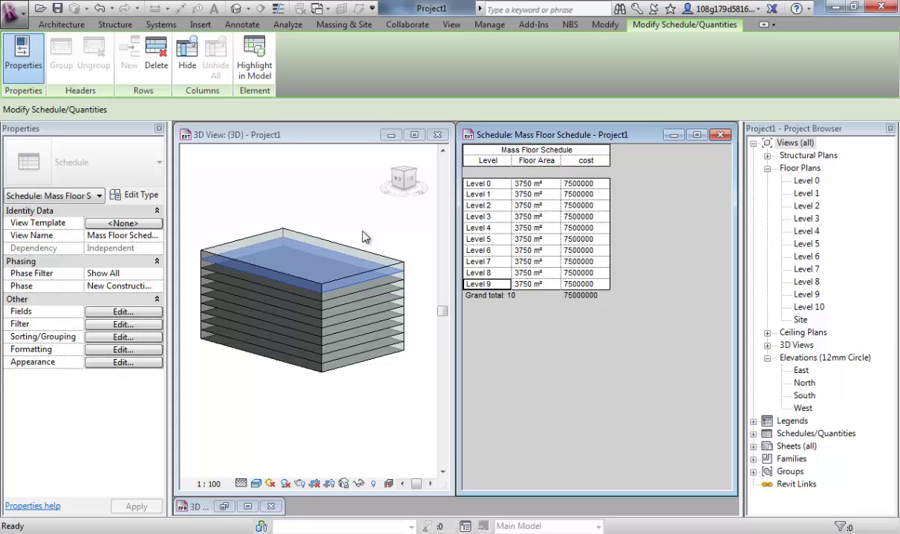
pyautogui.click(345, 218)
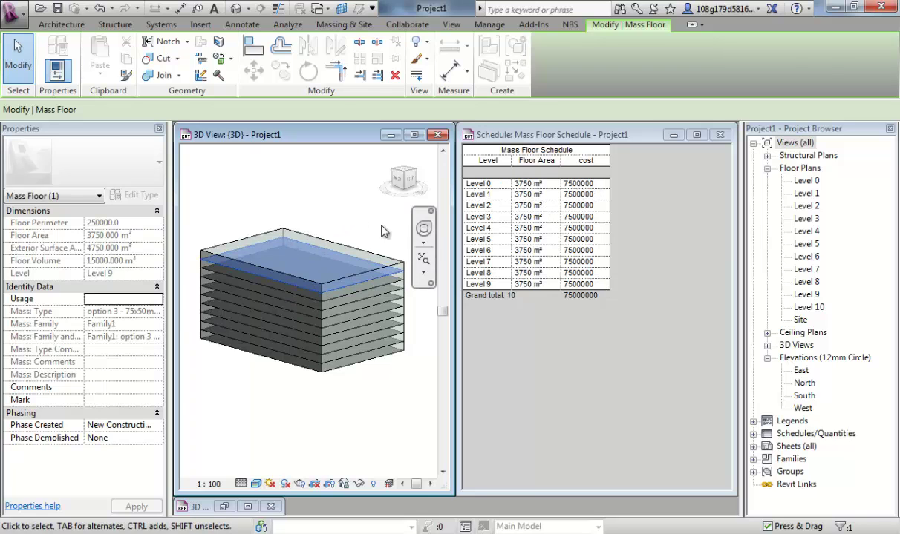
pyautogui.click(328, 192)
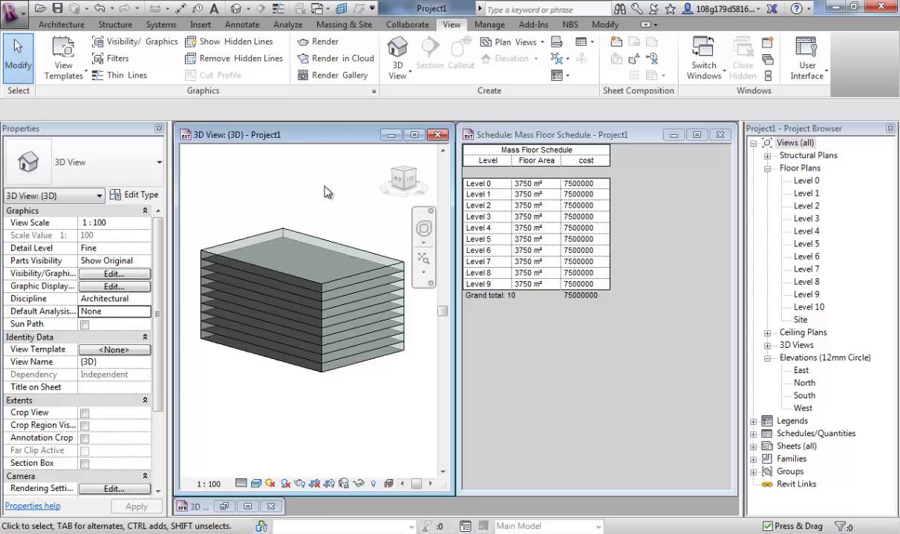
# - Select the mass and open its Family1 family for editing
pyautogui.click(288, 234)
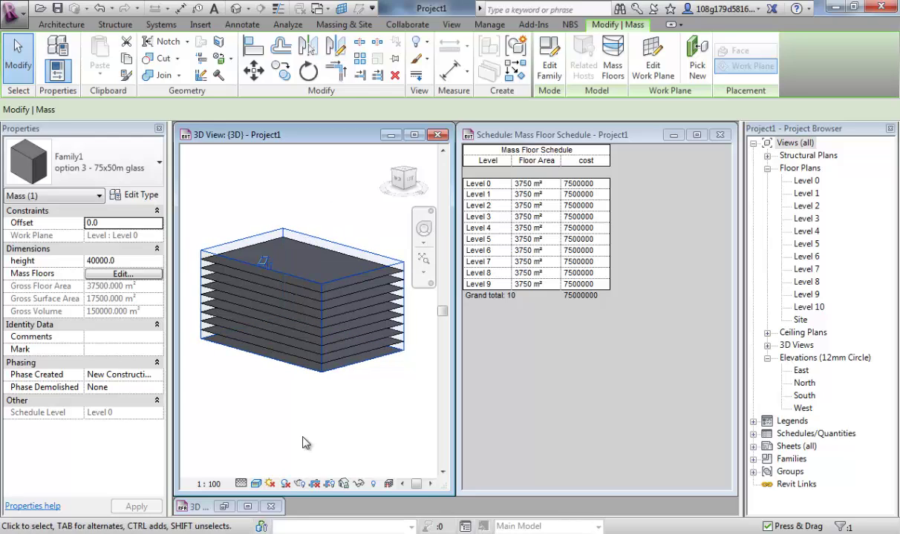
pyautogui.doubleClick(315, 345)
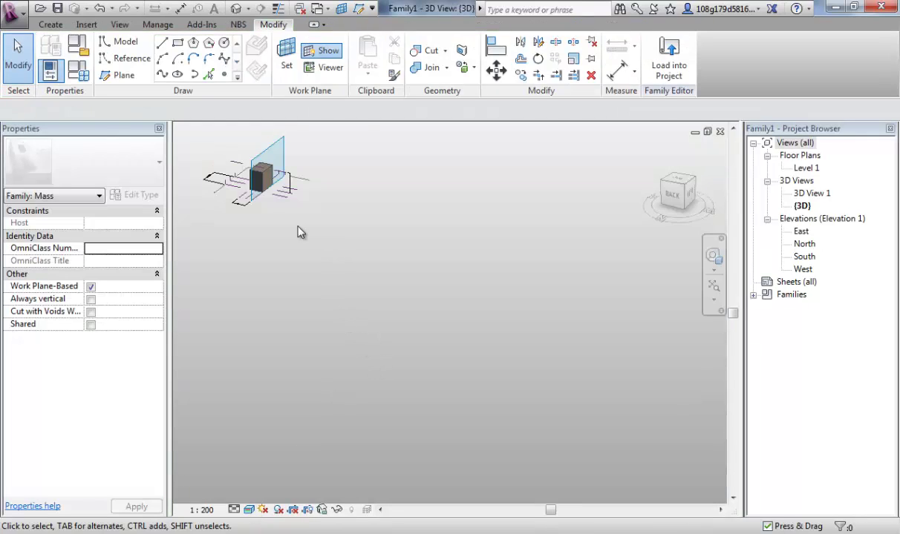
pyautogui.scroll(8, 297, 232)
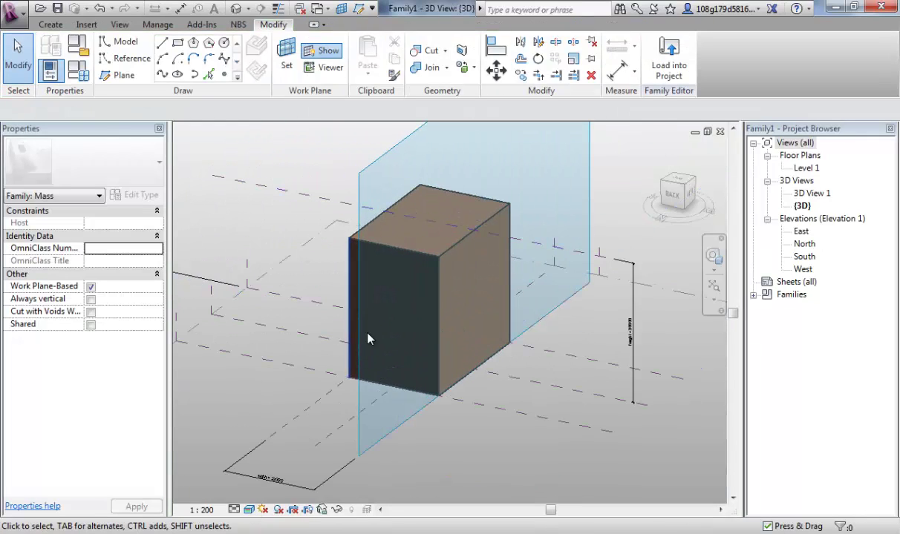
# - Drag the box's top edge back into a sloping wedge, removing the broken constraints
pyautogui.keyDown('shift'); pyautogui.moveTo(425, 402); pyautogui.dragTo(460, 396, button='middle'); pyautogui.keyUp('shift')
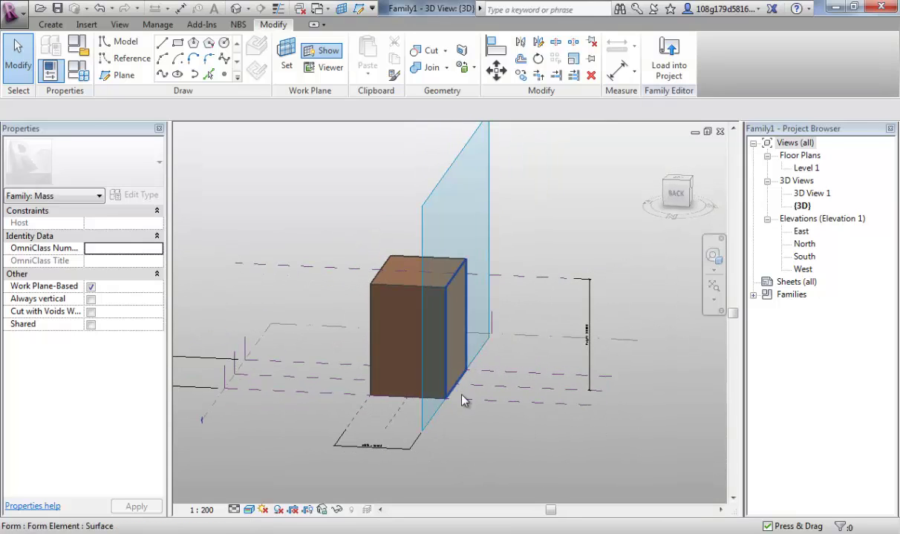
pyautogui.click(453, 284)
pyautogui.moveTo(474, 277); pyautogui.dragTo(434, 278)
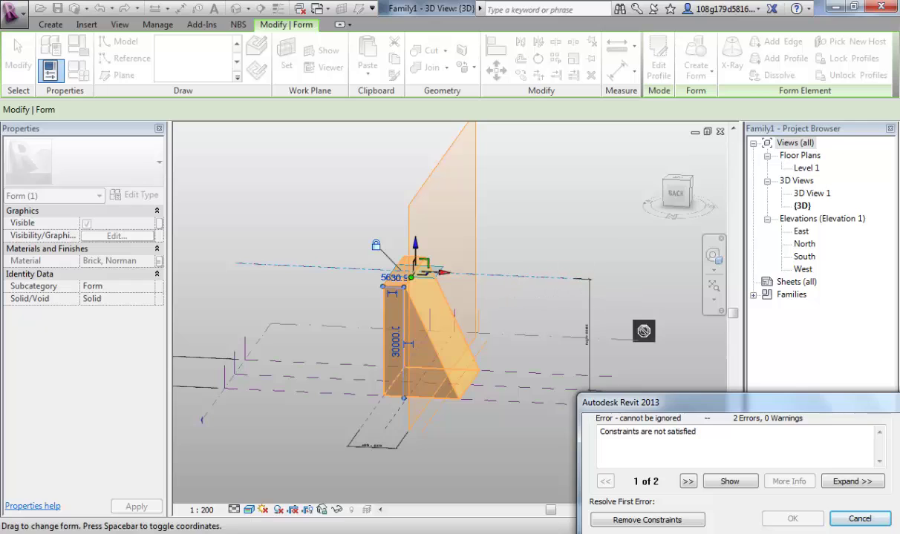
pyautogui.click(678, 520)
pyautogui.click(427, 196)
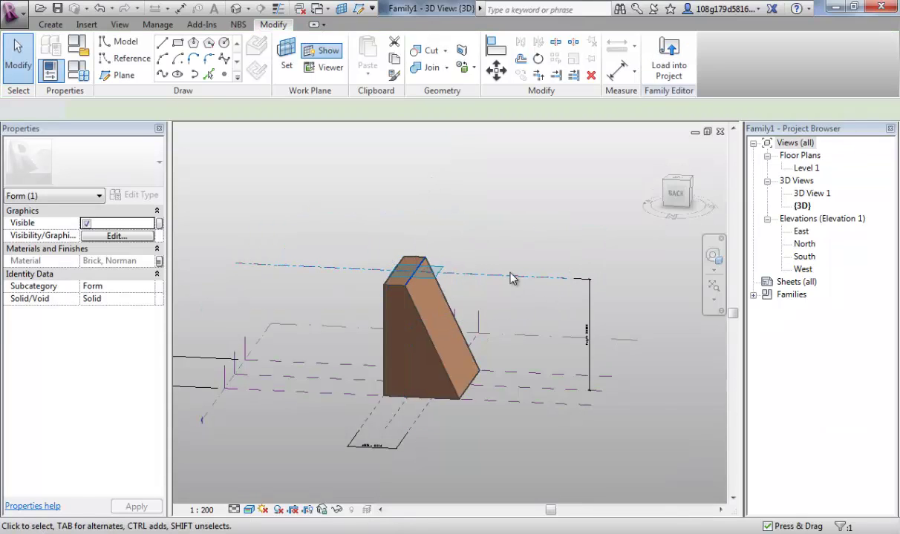
pyautogui.scroll(2, 460, 234)
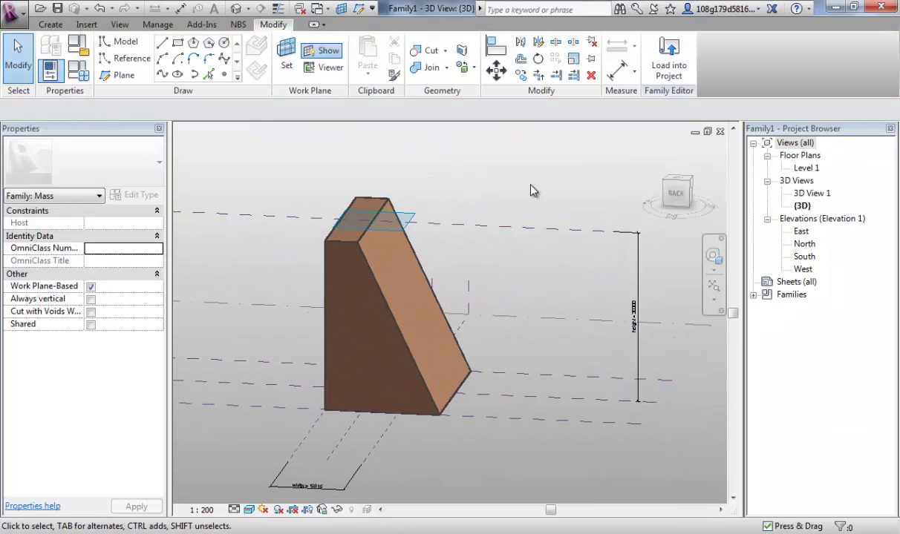
# - Load the tapered Family1 into the project, overwriting the existing version and its parameter values
pyautogui.click(668, 60)
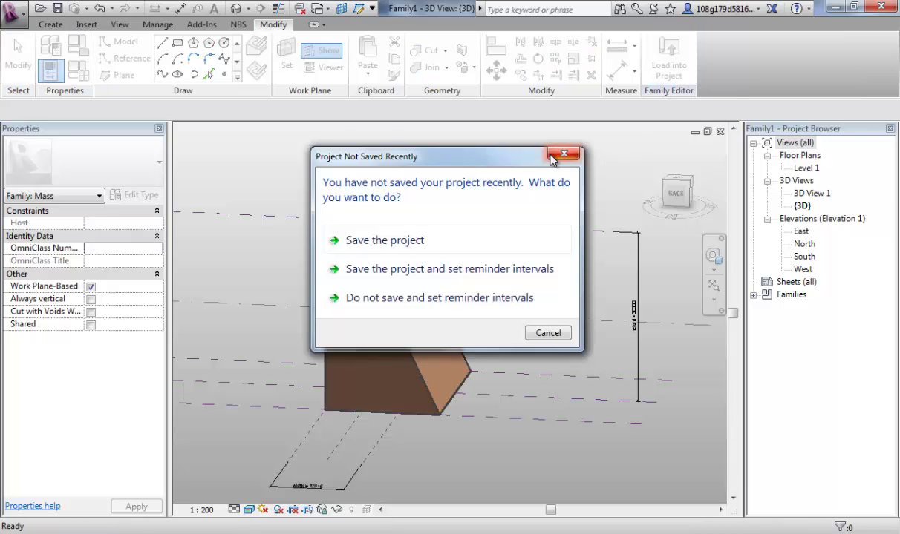
pyautogui.click(549, 333)
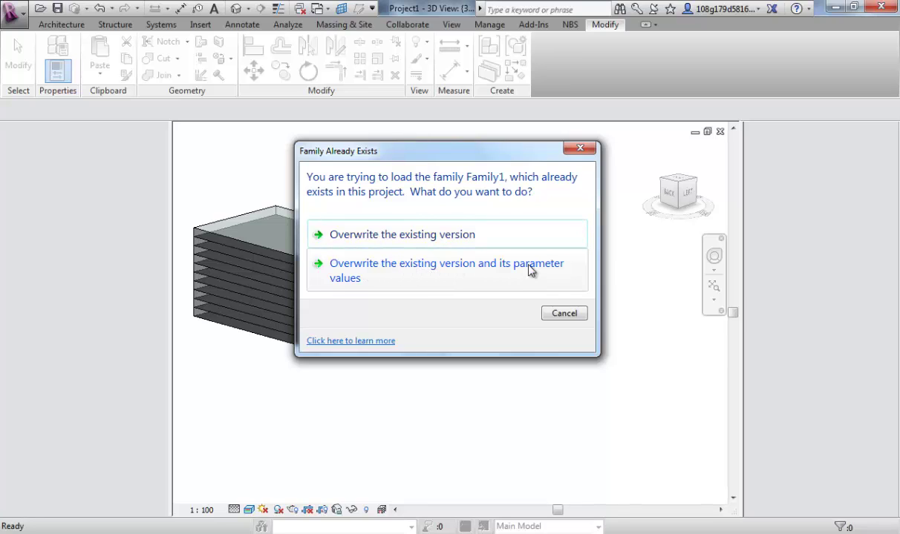
pyautogui.click(413, 272)
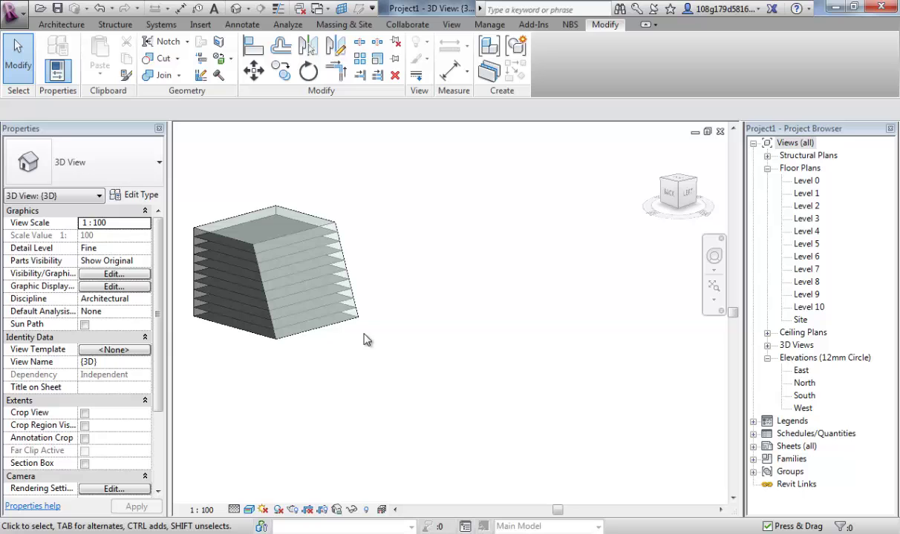
pyautogui.keyDown('shift'); pyautogui.moveTo(374, 348); pyautogui.dragTo(507, 318, button='middle'); pyautogui.keyUp('shift')
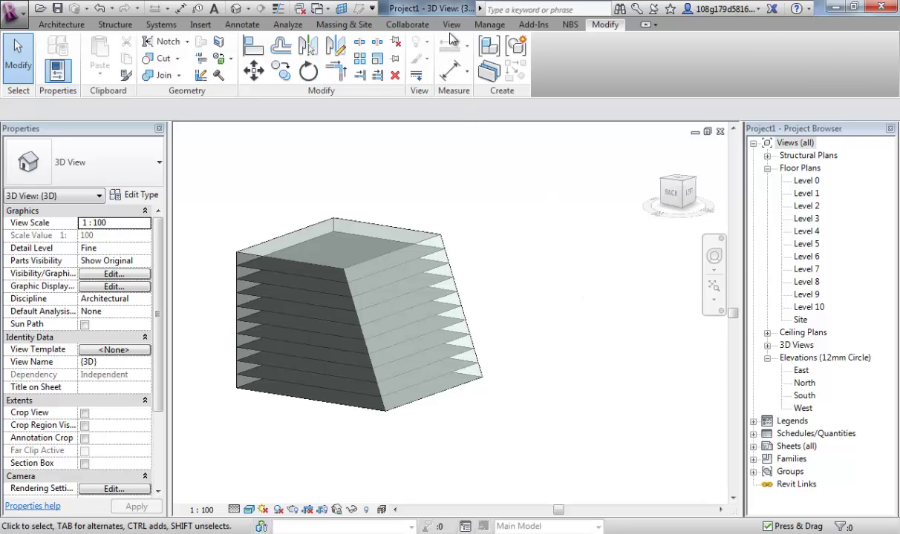
# - Tile the 3D view beside the Mass Floor Schedule, zoom to the mass, and select it
pyautogui.click(451, 25)
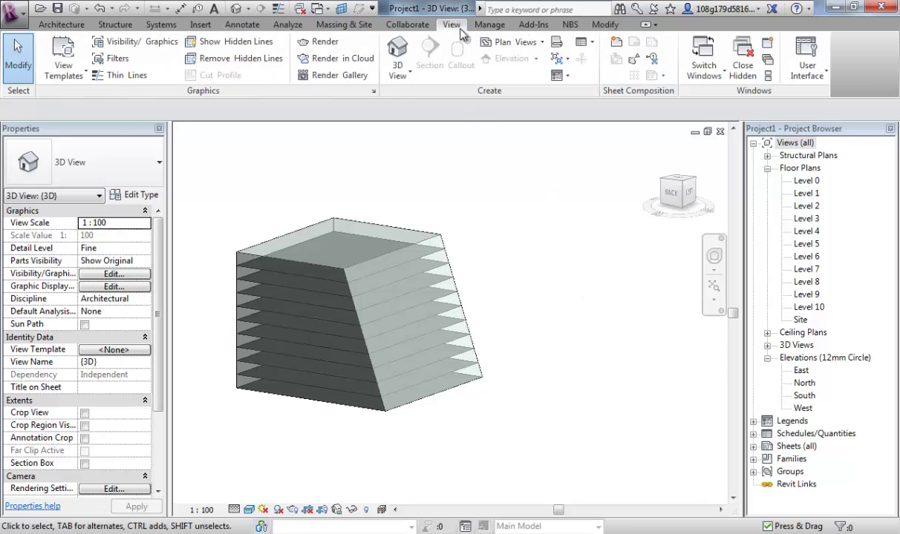
pyautogui.click(768, 77)
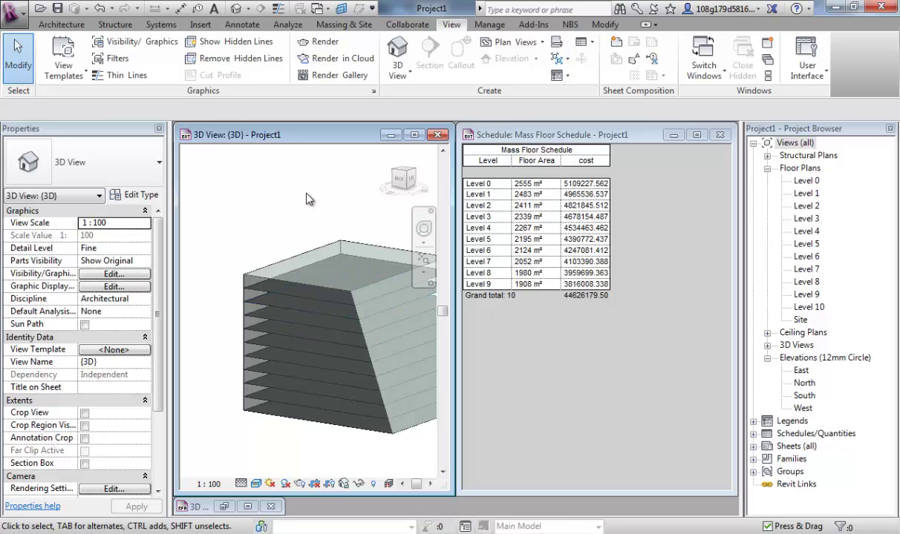
pyautogui.scroll(-4, 297, 221)
pyautogui.scroll(3, 297, 221)
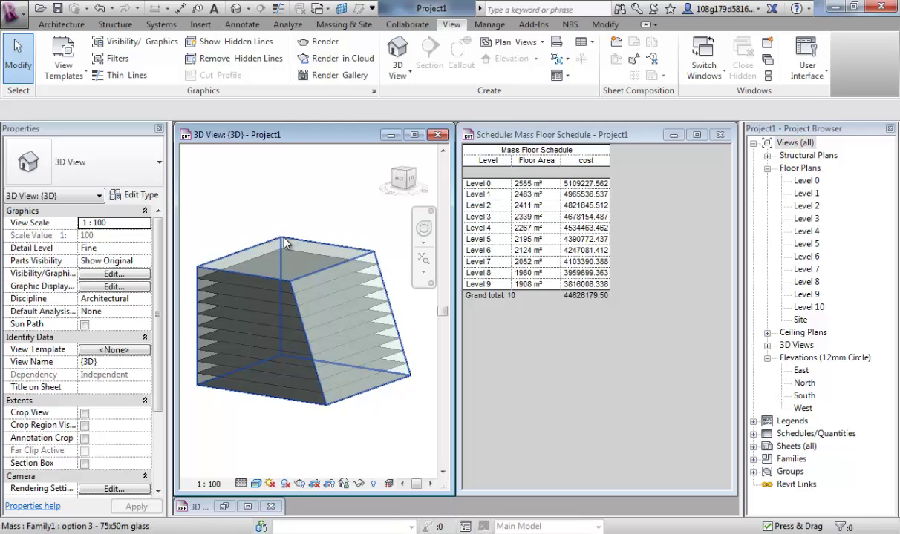
pyautogui.click(285, 244)
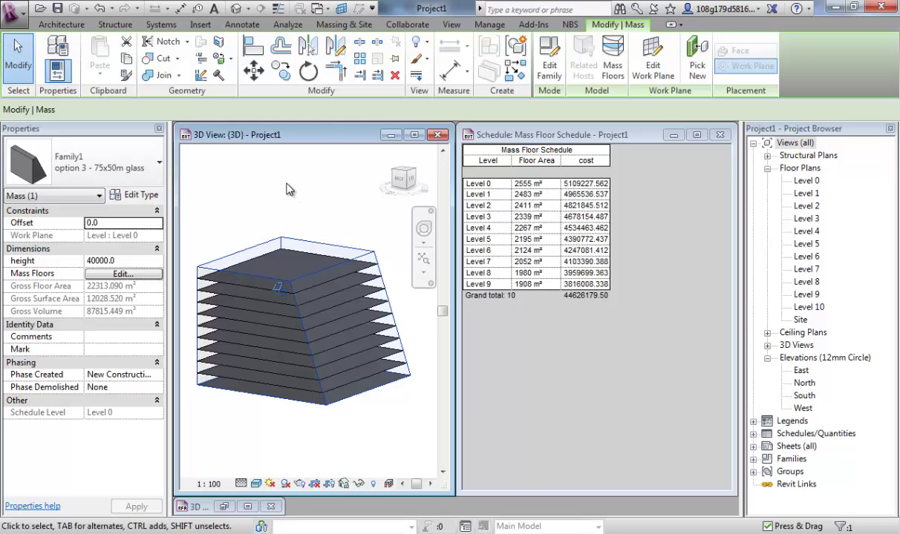
# - Switch the mass type to option 2 - 50x50m concrete, then option 2 - 50x50m brick
pyautogui.click(156, 170)
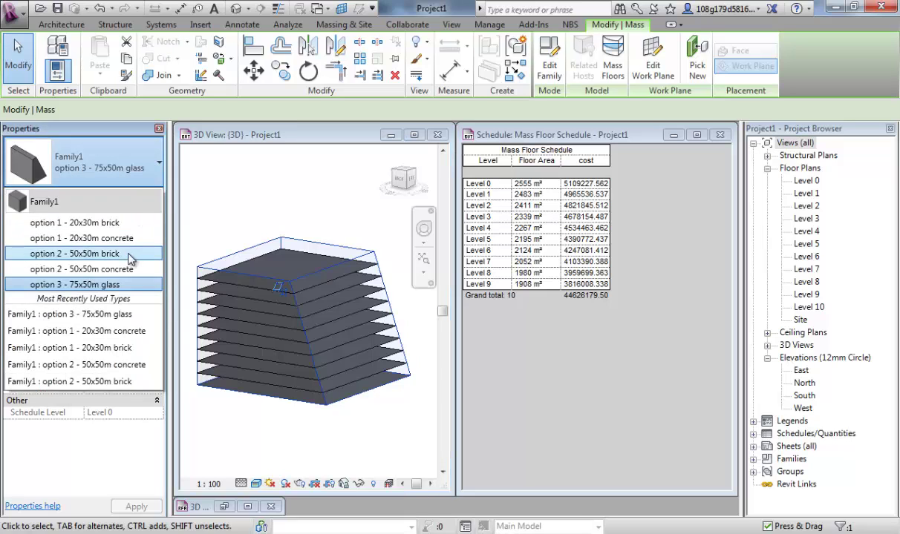
pyautogui.click(108, 269)
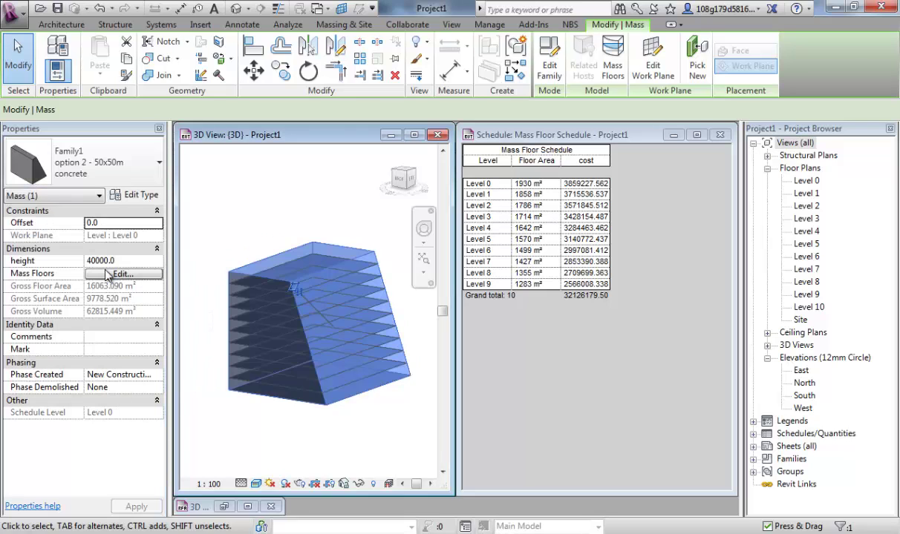
pyautogui.click(127, 167)
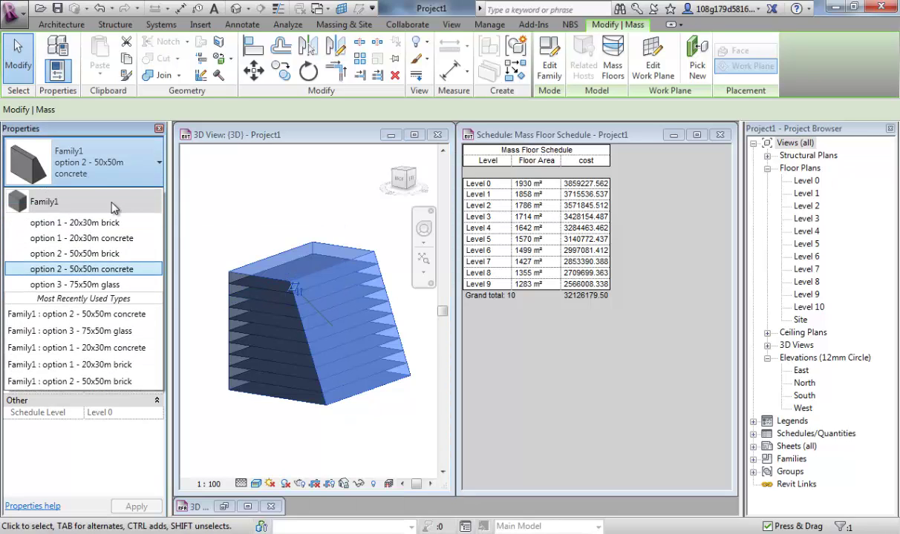
pyautogui.click(112, 254)
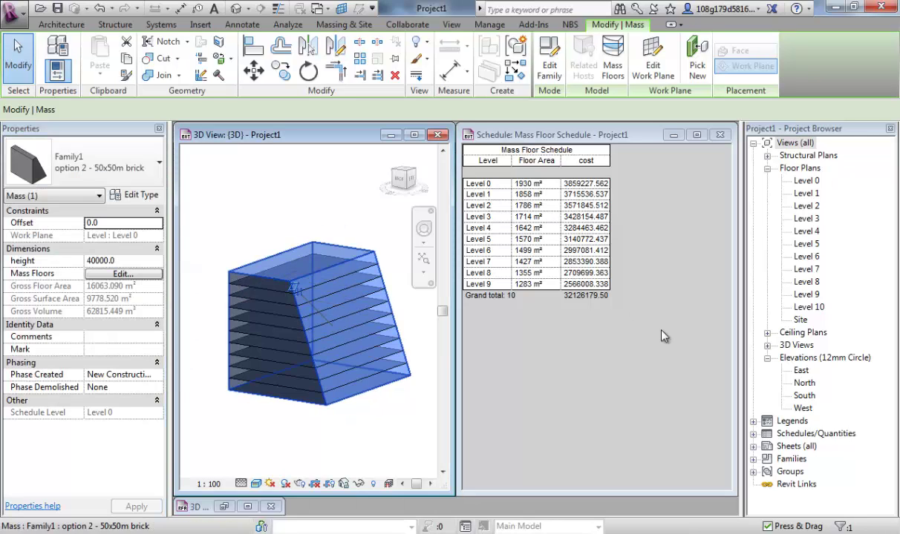
# - Set the mass to option 1 - 20x30m brick, then deselect it to view the brick finish
pyautogui.click(132, 163)
pyautogui.click(99, 223)
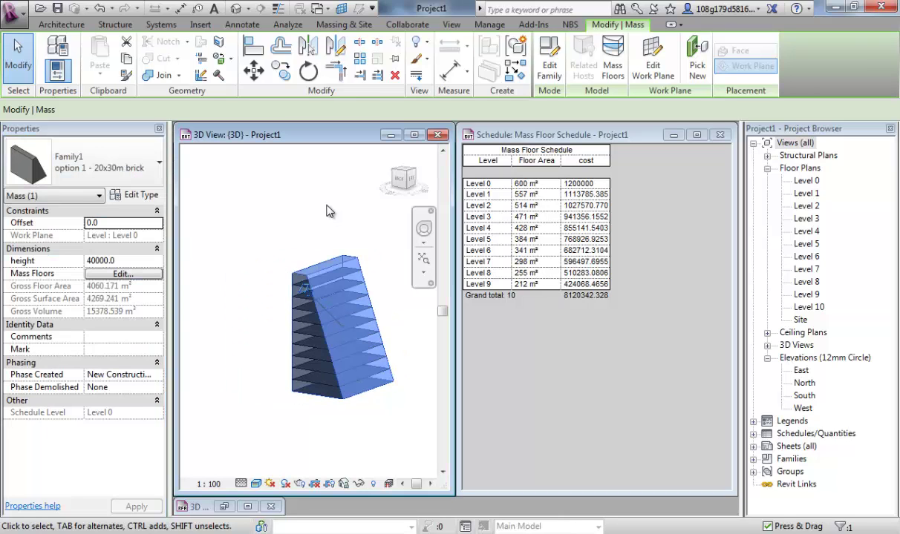
pyautogui.click(330, 236)
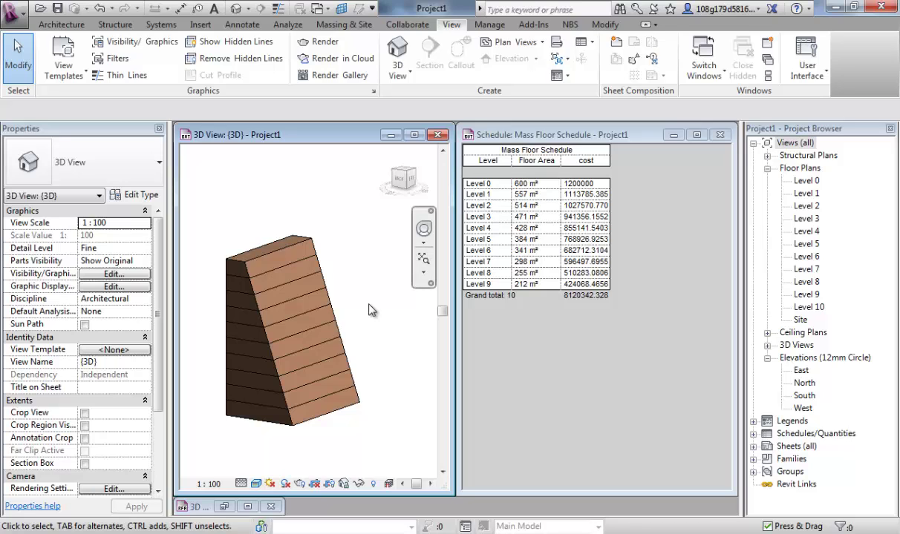
pyautogui.moveTo(367, 253)
pyautogui.mouseDown(button='middle')
pyautogui.moveTo(376, 294)
pyautogui.moveTo(342, 265)
pyautogui.moveTo(364, 263)
pyautogui.moveTo(355, 266)
pyautogui.mouseUp(button='middle')
pyautogui.scroll(1, 341, 265)
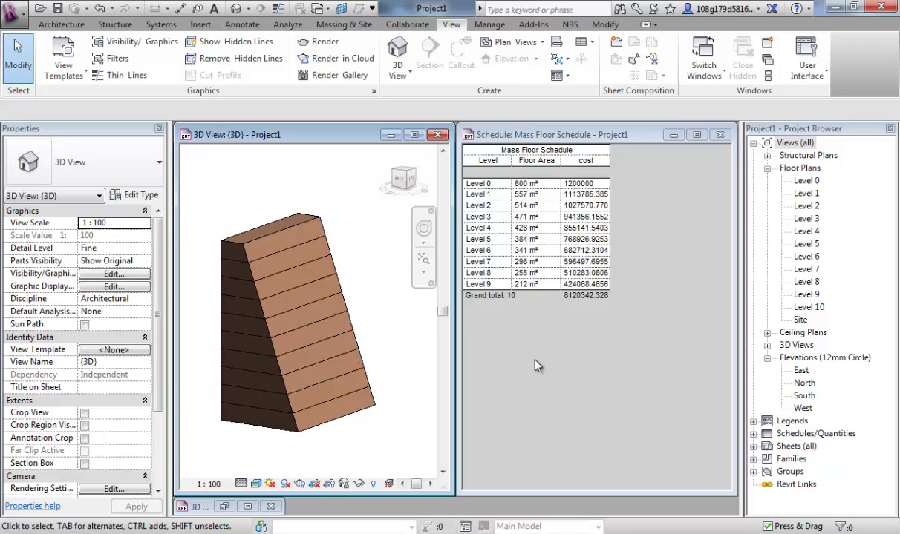